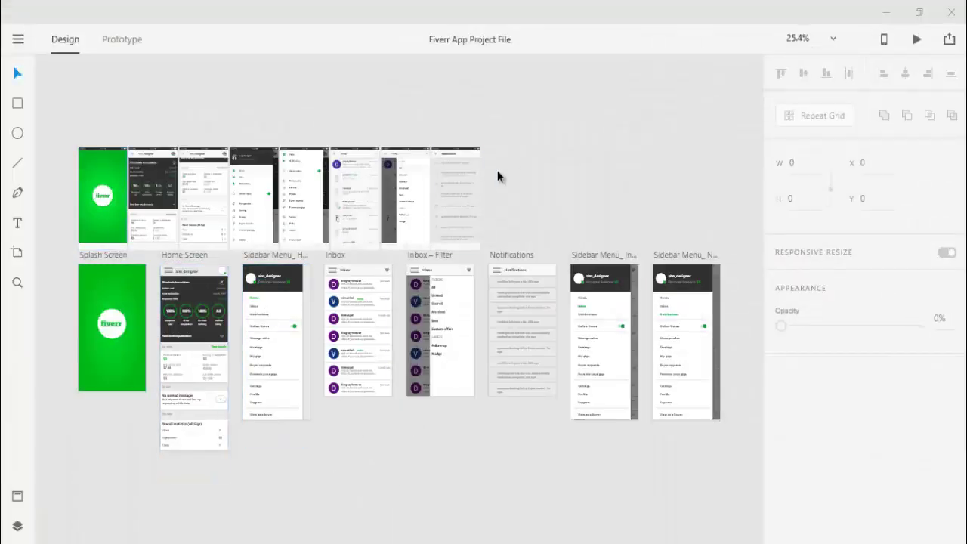
# Delete the top row of reference artboard copies, keeping the eight named app artboards.
pyautogui.moveTo(540, 155); pyautogui.dragTo(99, 185)
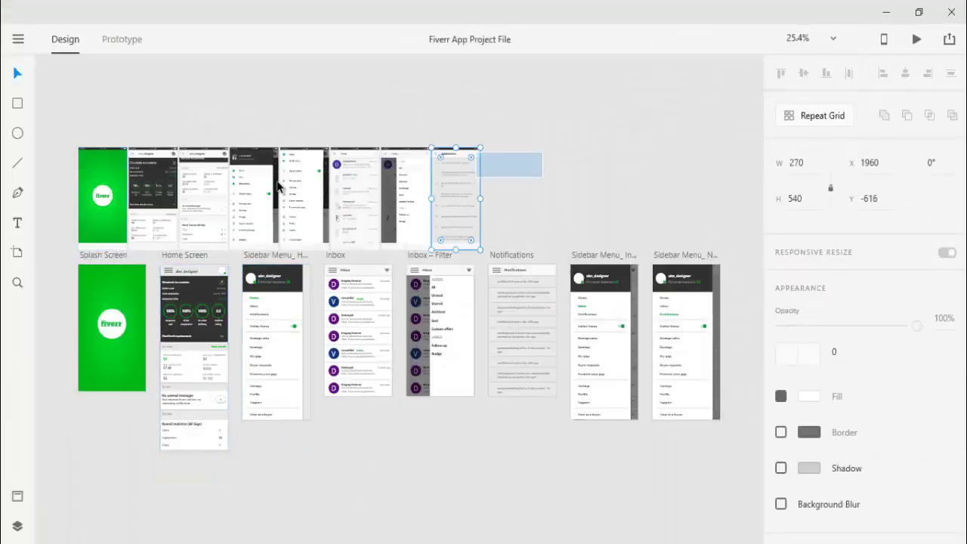
pyautogui.rightClick(101, 170)
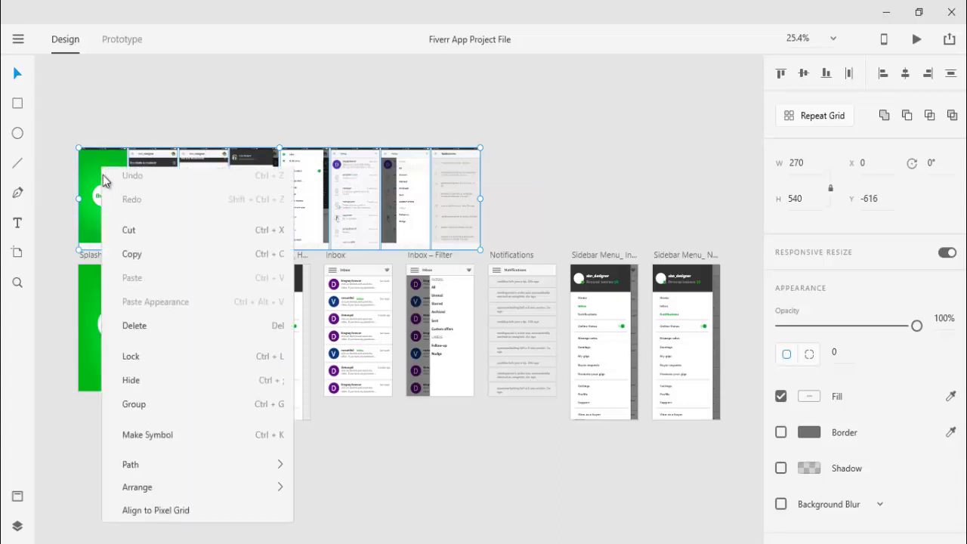
pyautogui.click(151, 335)
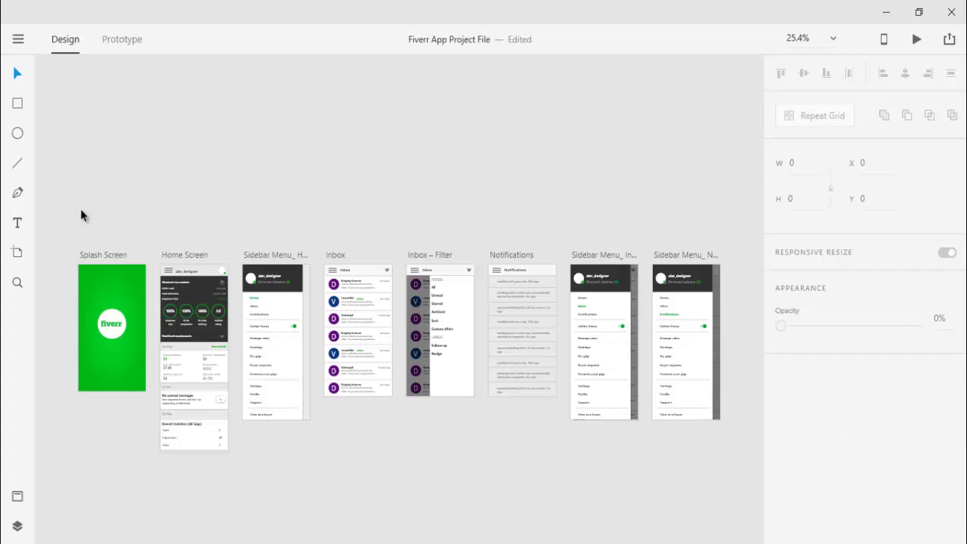
# In Prototype mode, link the Splash Screen on Tap to the Home Screen destination.
pyautogui.click(124, 40)
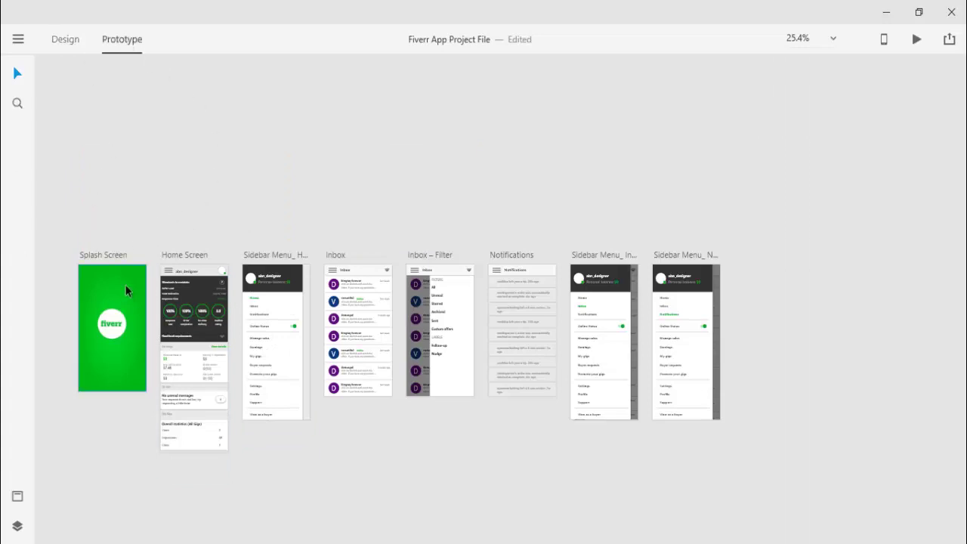
pyautogui.click(105, 306)
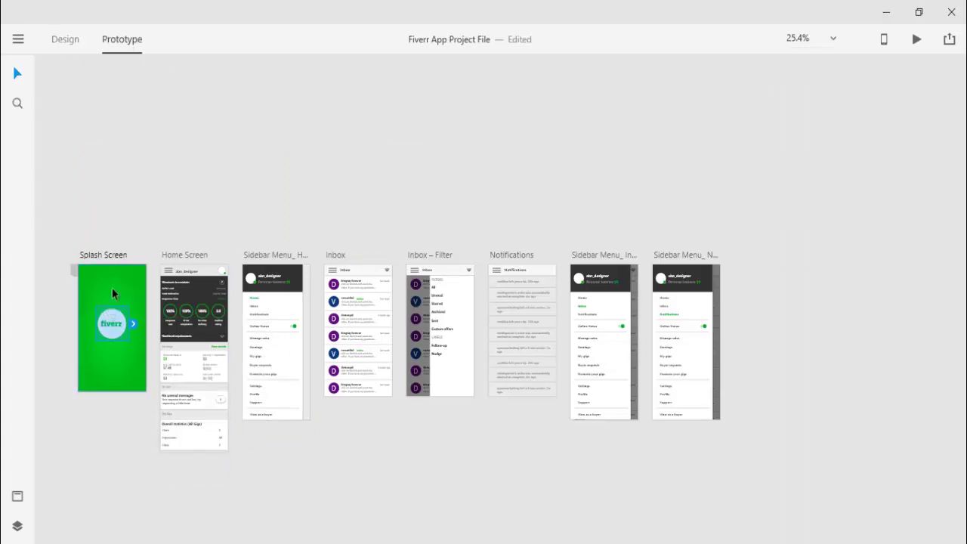
pyautogui.click(151, 328)
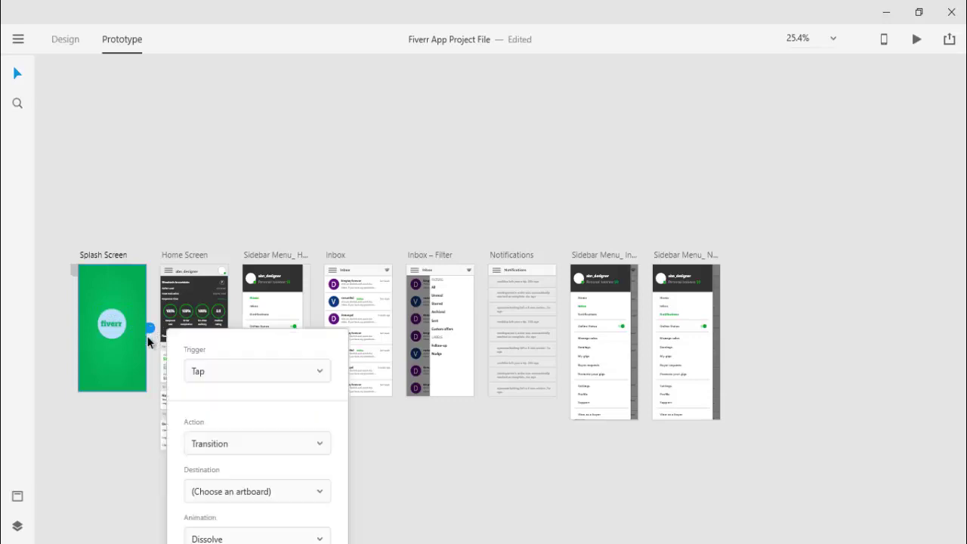
pyautogui.scroll(-1, 635, 342)
pyautogui.scroll(-1, 703, 376)
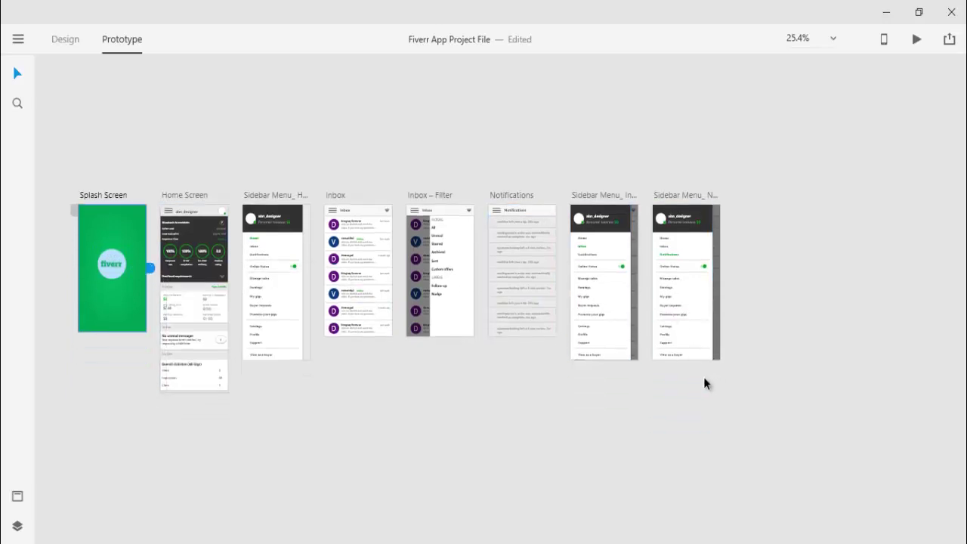
pyautogui.scroll(-1, 832, 392)
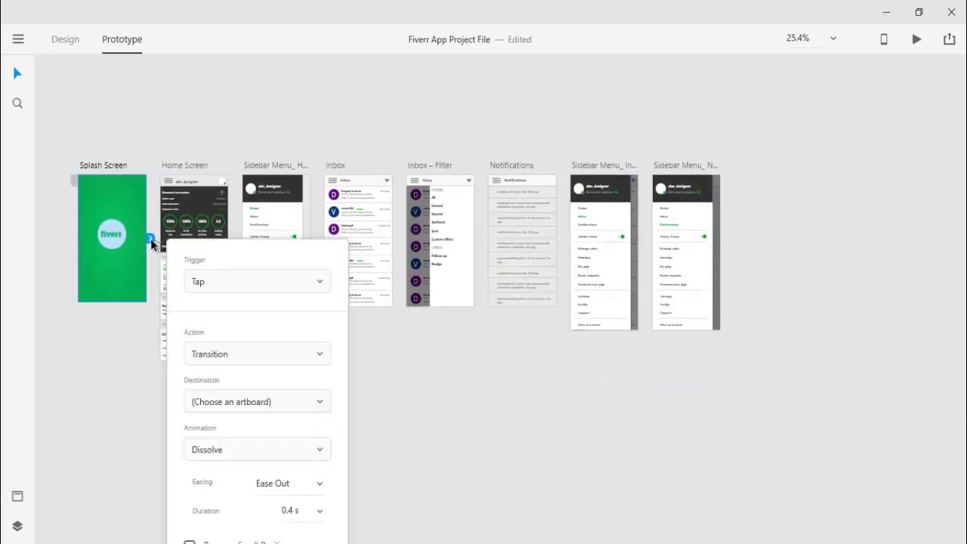
pyautogui.click(231, 281)
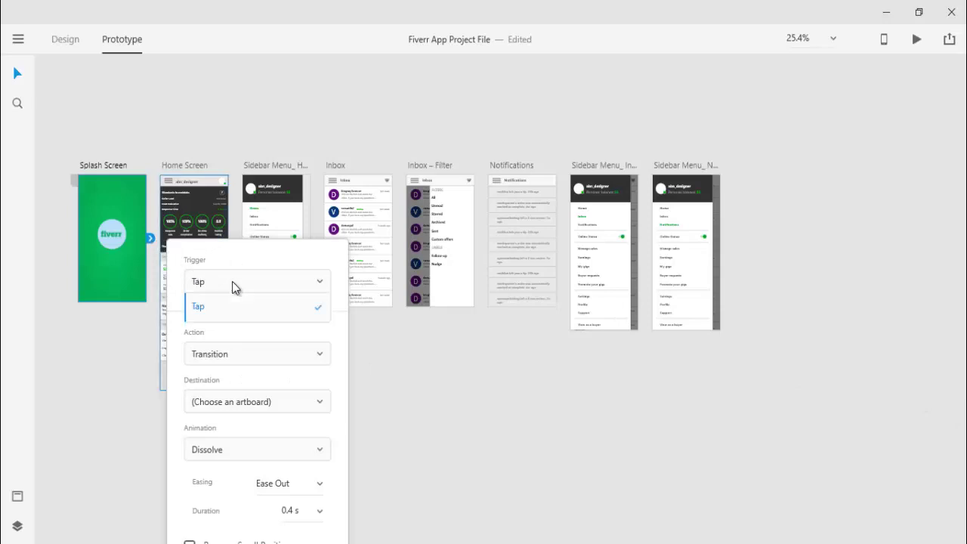
pyautogui.click(232, 281)
pyautogui.click(316, 405)
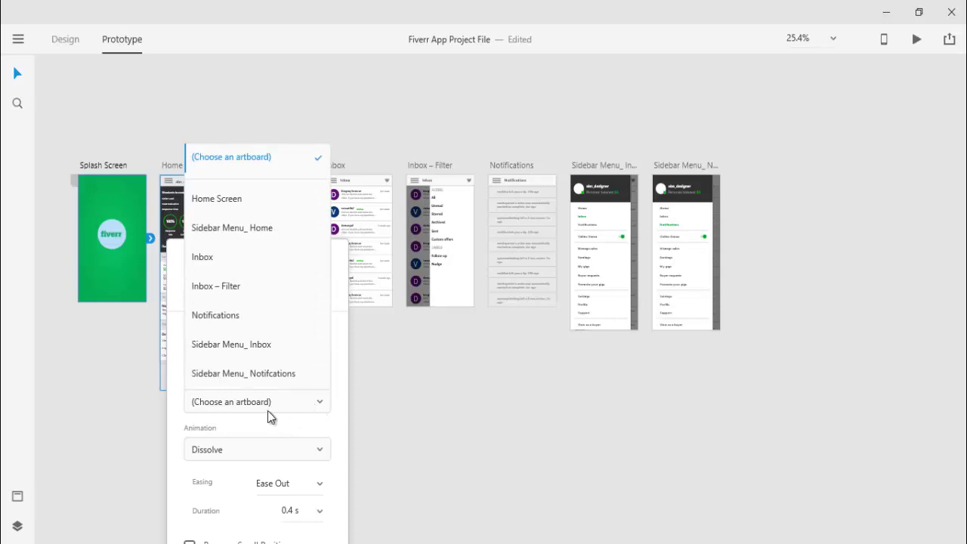
pyautogui.click(233, 199)
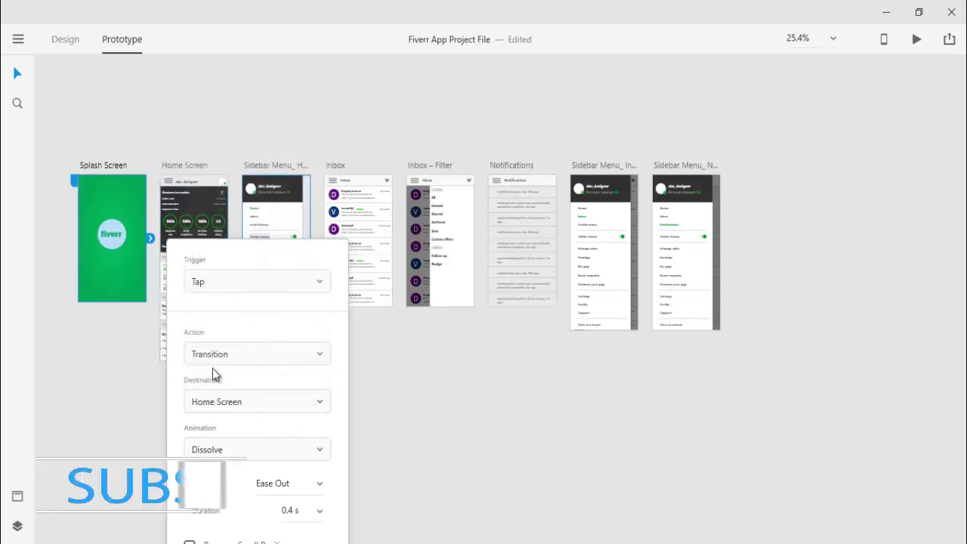
# Keep the Transition action and set the transition duration to 0.5 s.
pyautogui.scroll(-1, 453, 420)
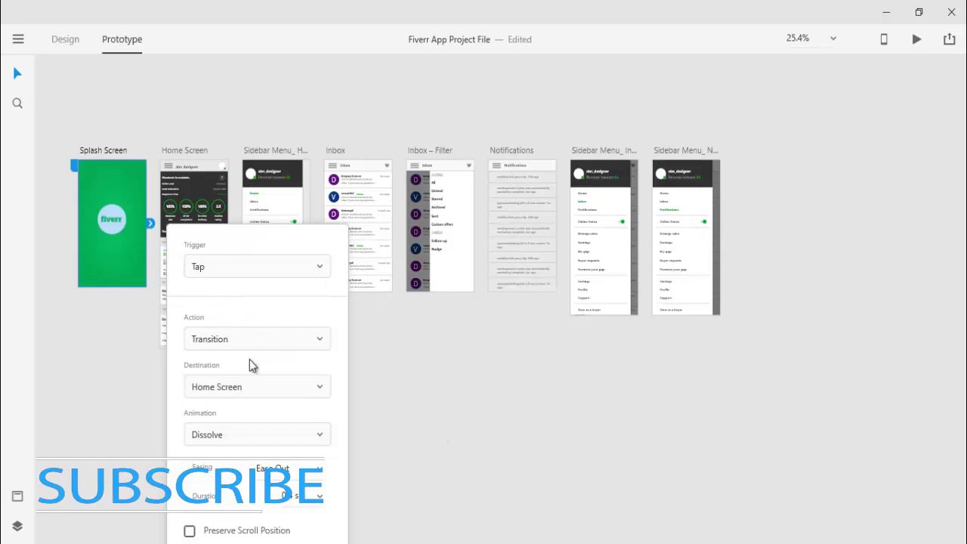
pyautogui.click(266, 341)
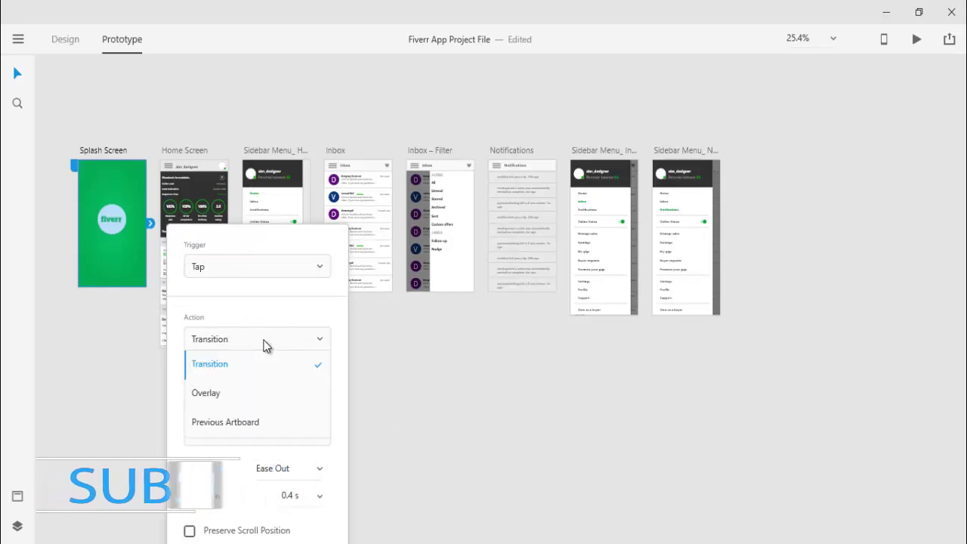
pyautogui.click(266, 346)
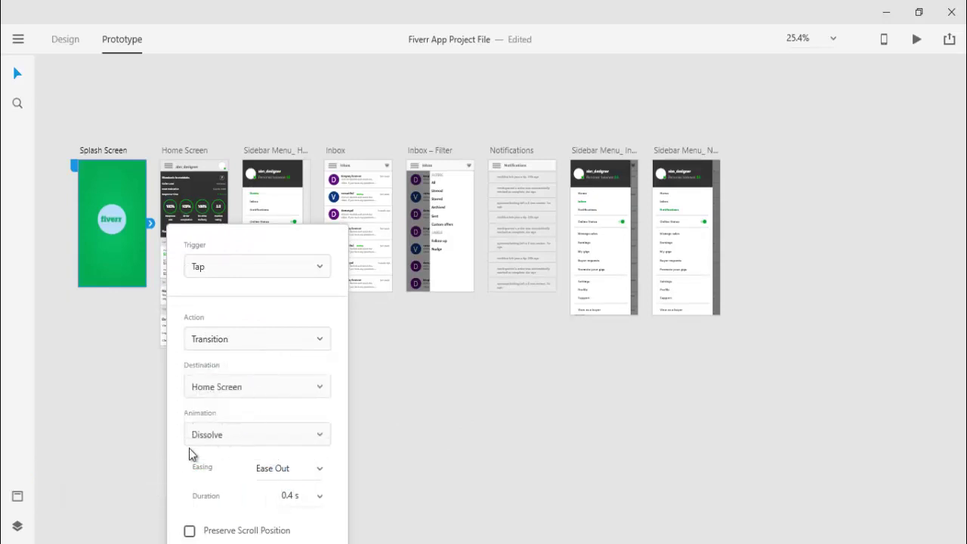
pyautogui.click(292, 498)
pyautogui.click(298, 498)
pyautogui.press('BackSpace')
pyautogui.write('5')
pyautogui.click(127, 223)
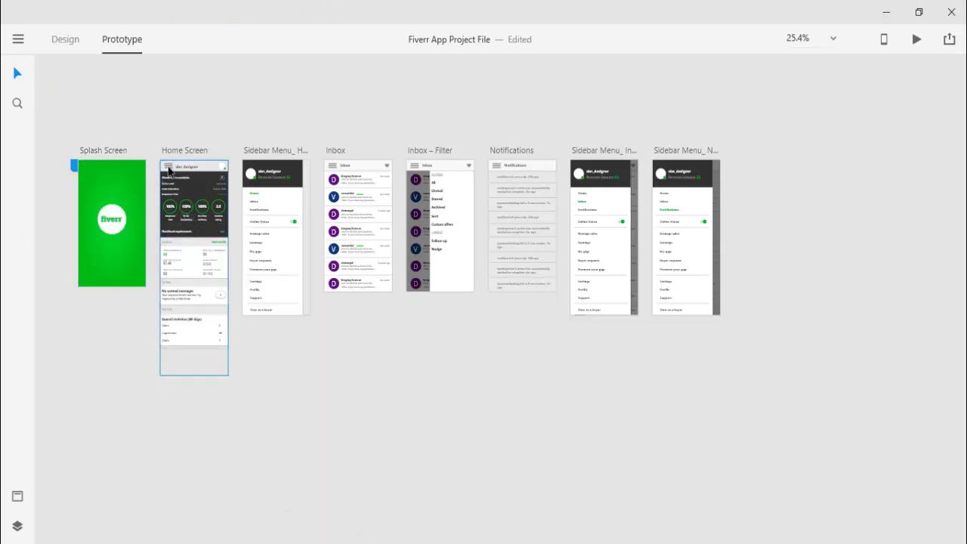
# Turn on Preserve Scroll Position in the Home Screen artboard's interaction settings.
pyautogui.click(168, 170)
pyautogui.click(169, 168)
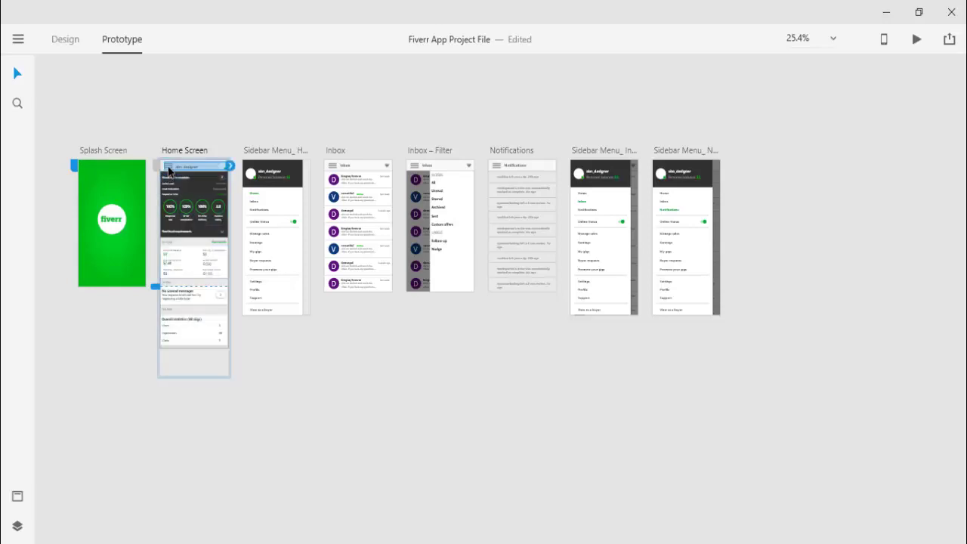
pyautogui.click(236, 455)
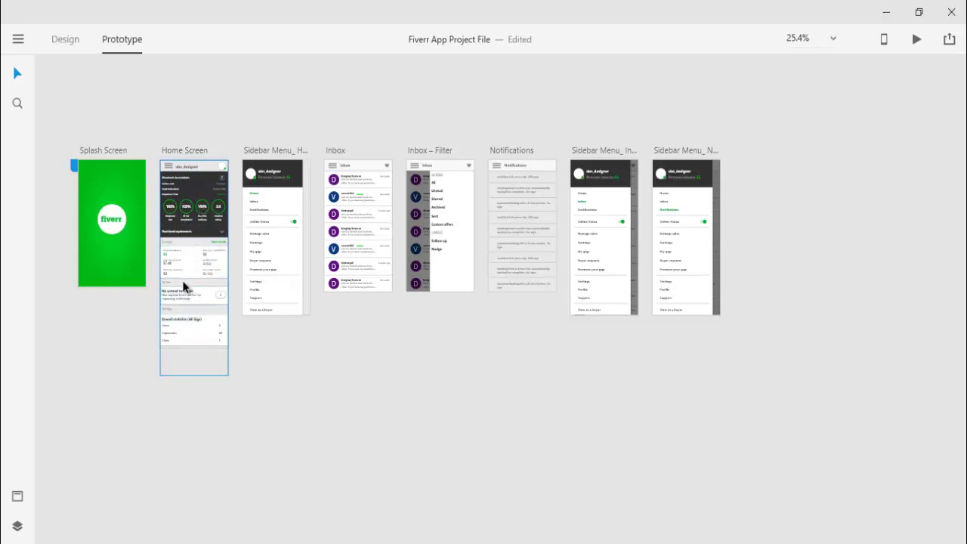
pyautogui.click(174, 150)
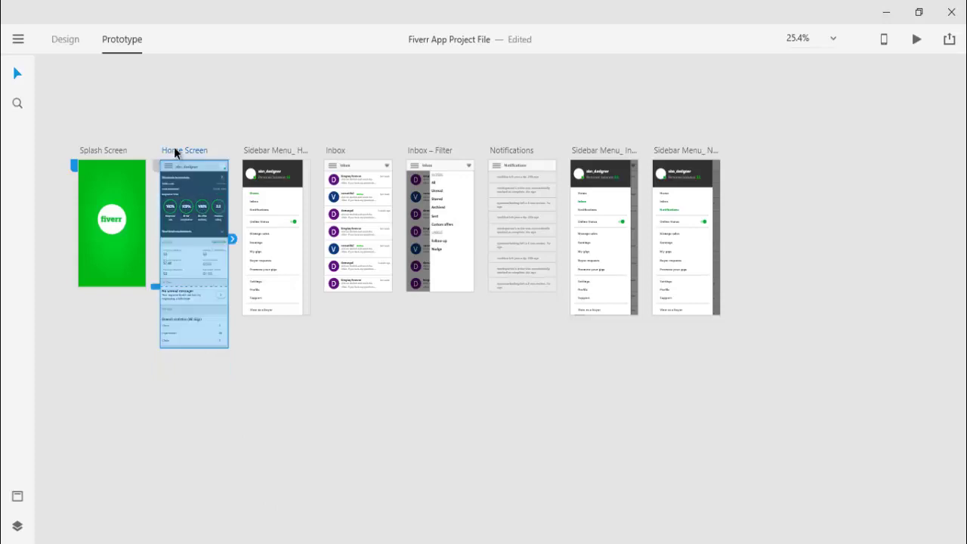
pyautogui.click(231, 239)
pyautogui.scroll(-1, 227, 516)
pyautogui.click(232, 210)
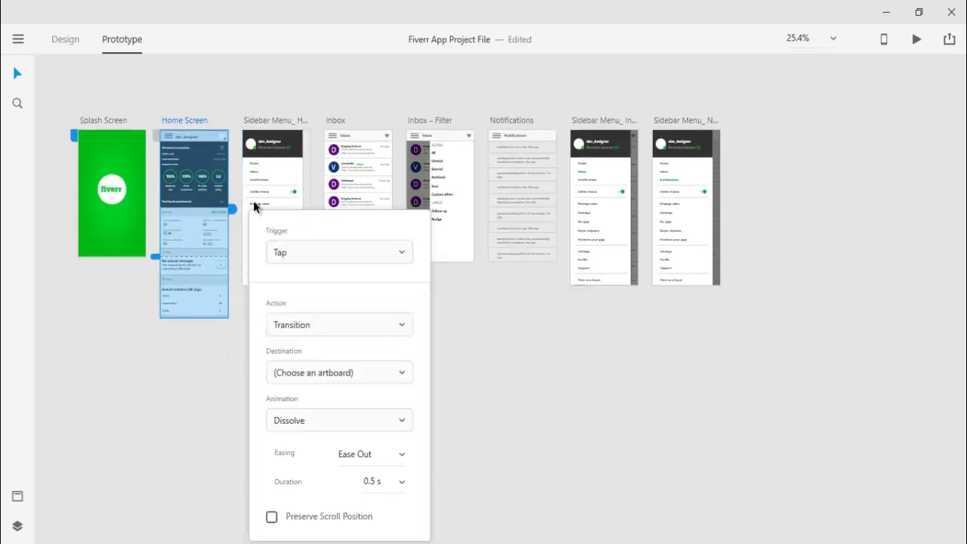
pyautogui.click(272, 514)
pyautogui.click(194, 392)
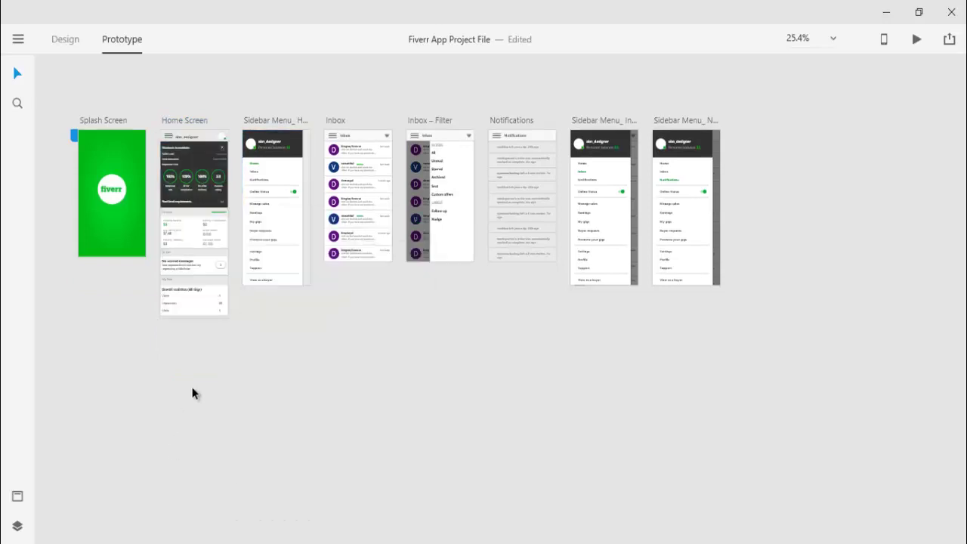
# Launch Desktop Preview to view the prototype's green Fiverr splash screen.
pyautogui.click(915, 41)
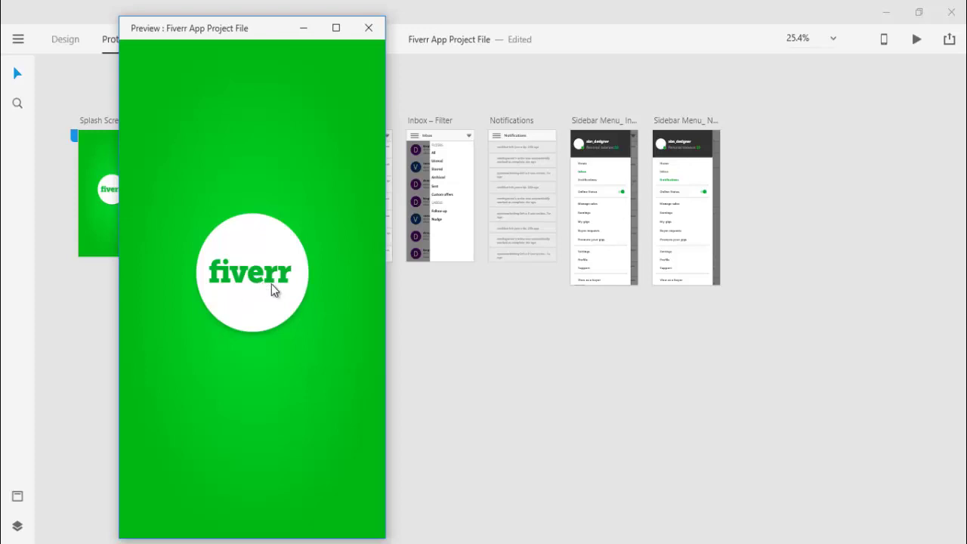
# Close the preview and re-link Splash Screen to Home Screen with a Transition action.
pyautogui.click(368, 30)
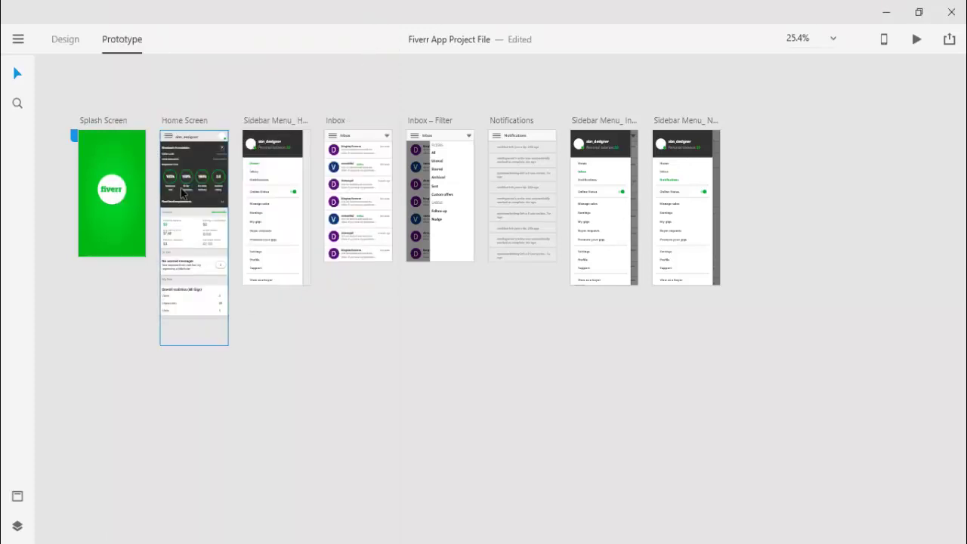
pyautogui.click(138, 188)
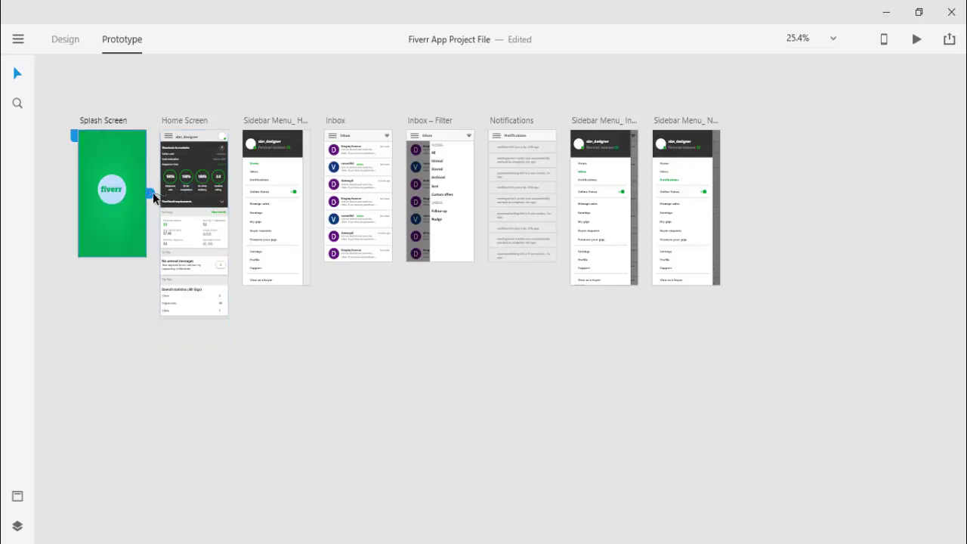
pyautogui.click(154, 194)
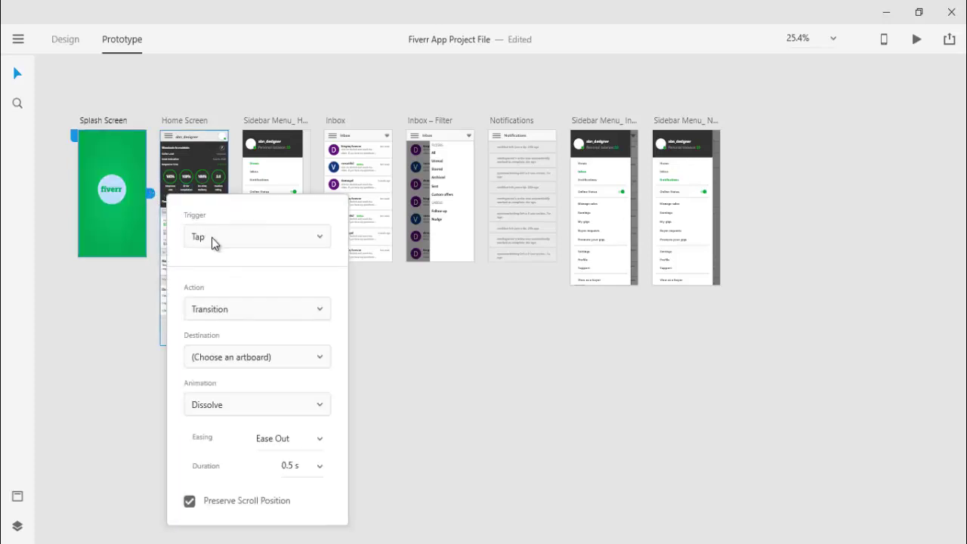
pyautogui.click(226, 306)
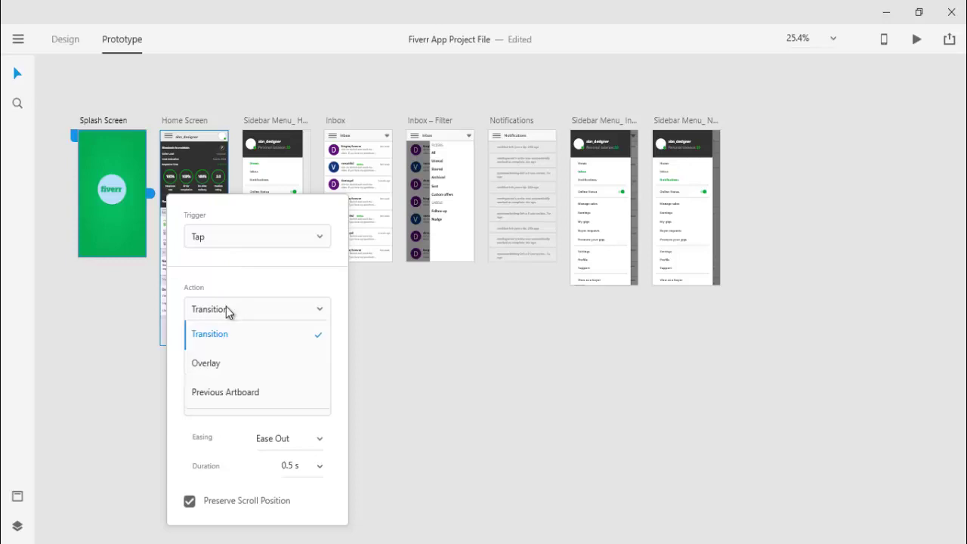
pyautogui.click(223, 356)
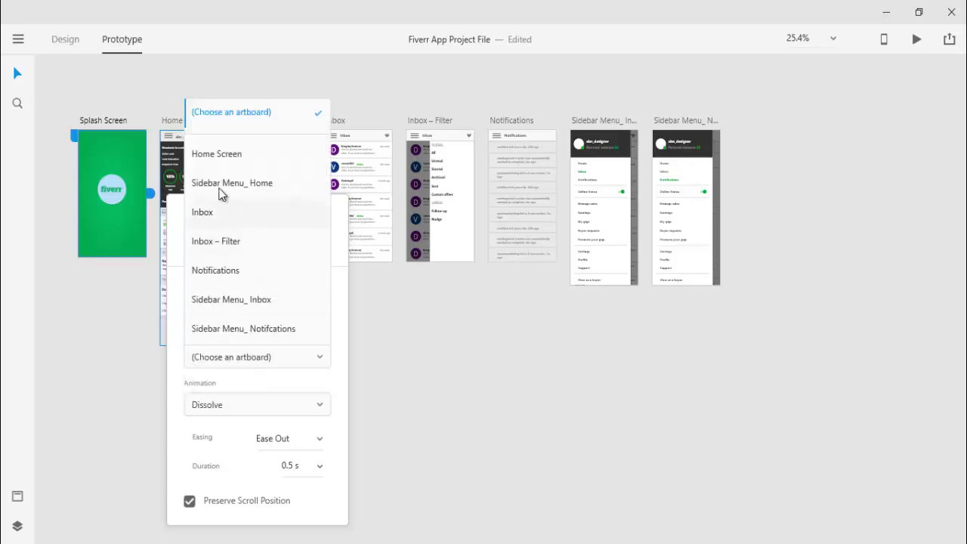
pyautogui.click(218, 155)
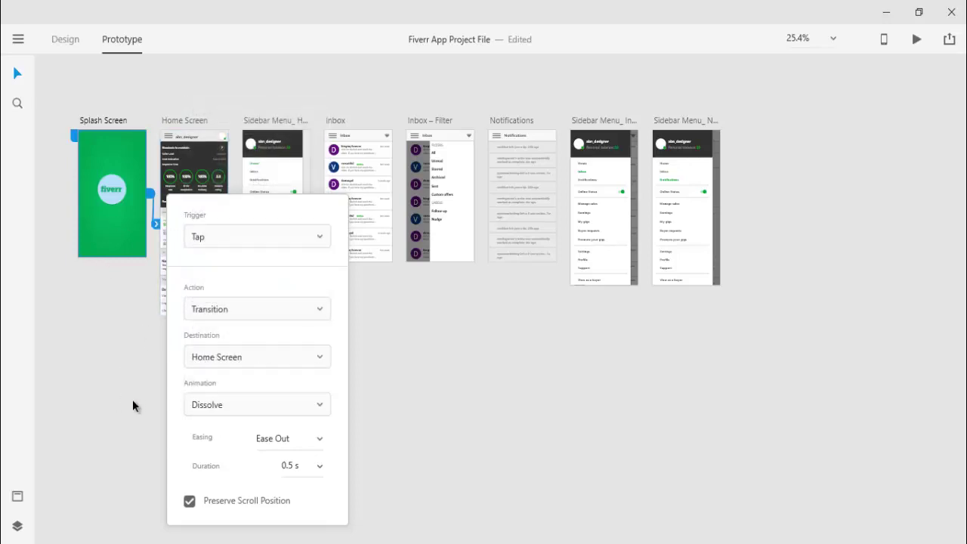
pyautogui.click(98, 398)
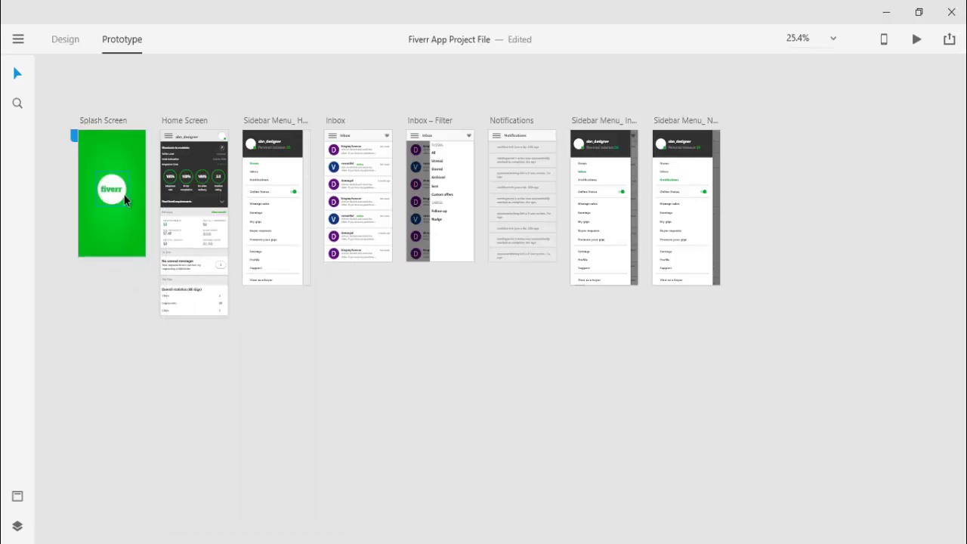
pyautogui.click(916, 40)
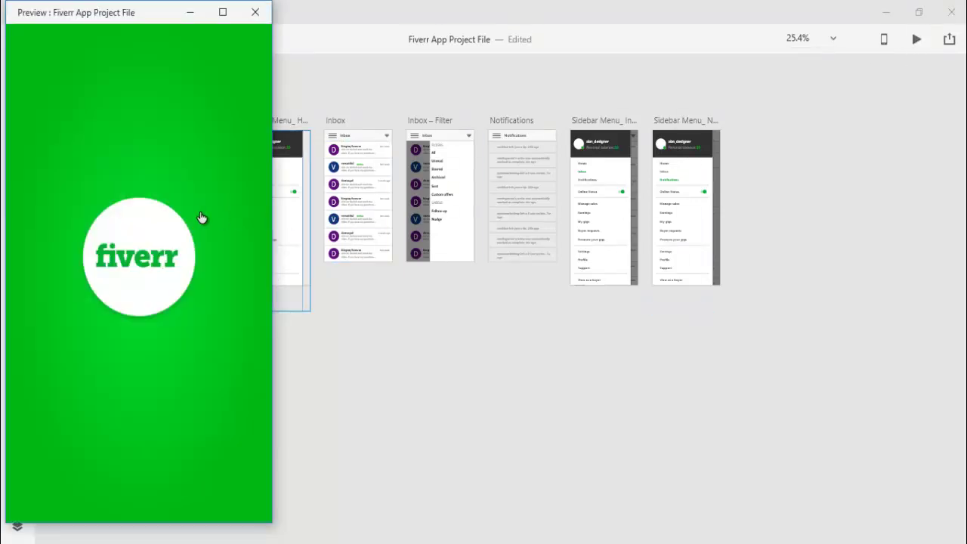
pyautogui.click(202, 219)
pyautogui.scroll(-1, 242, 242)
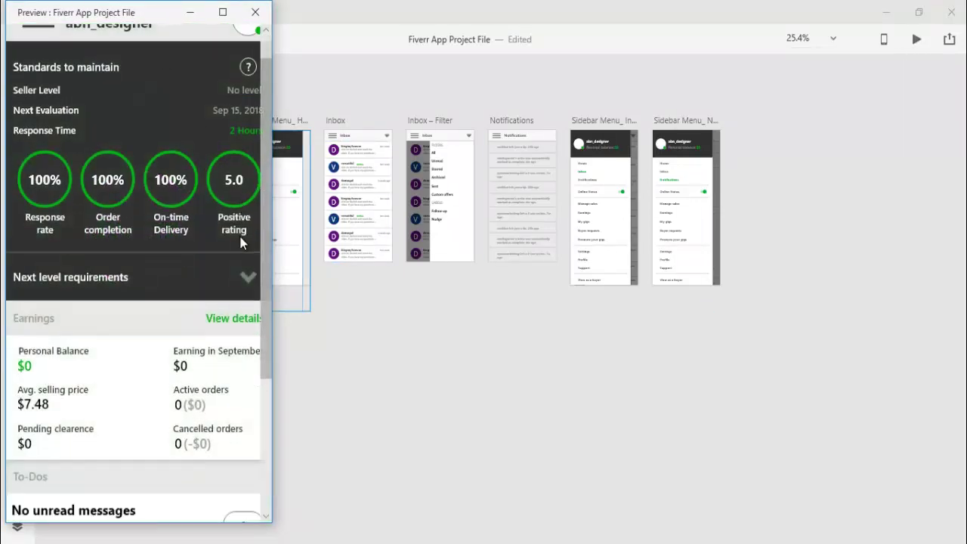
pyautogui.scroll(-3, 179, 287)
pyautogui.scroll(2, 157, 404)
pyautogui.scroll(2, 164, 401)
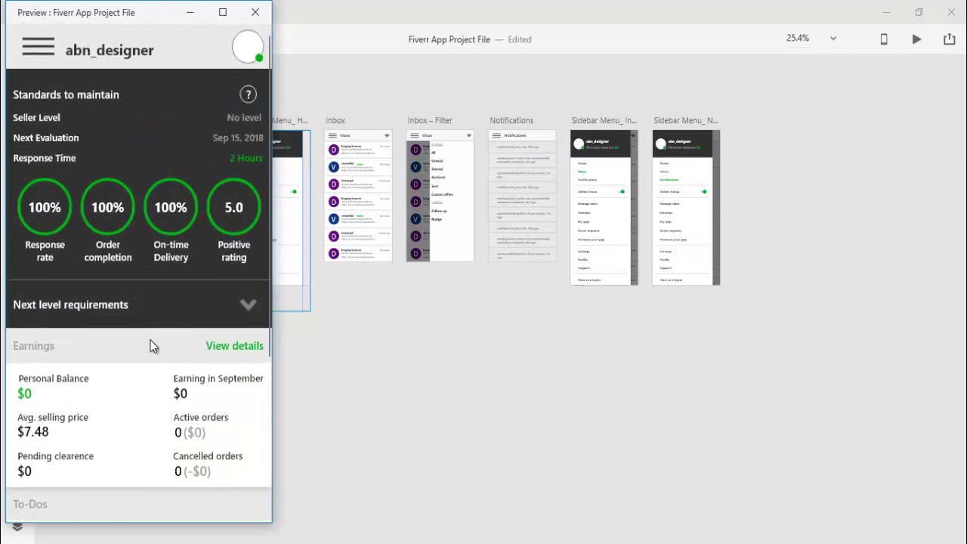
pyautogui.click(255, 12)
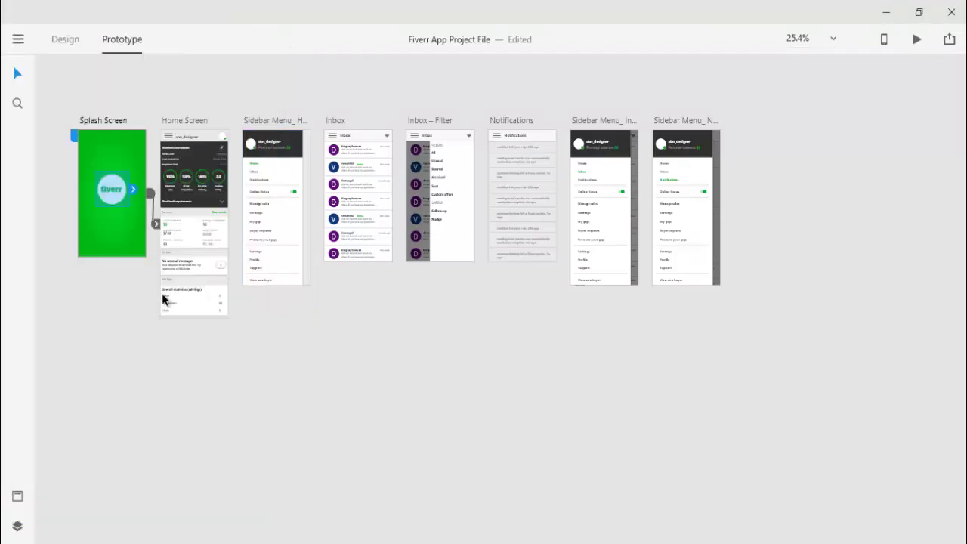
pyautogui.click(166, 142)
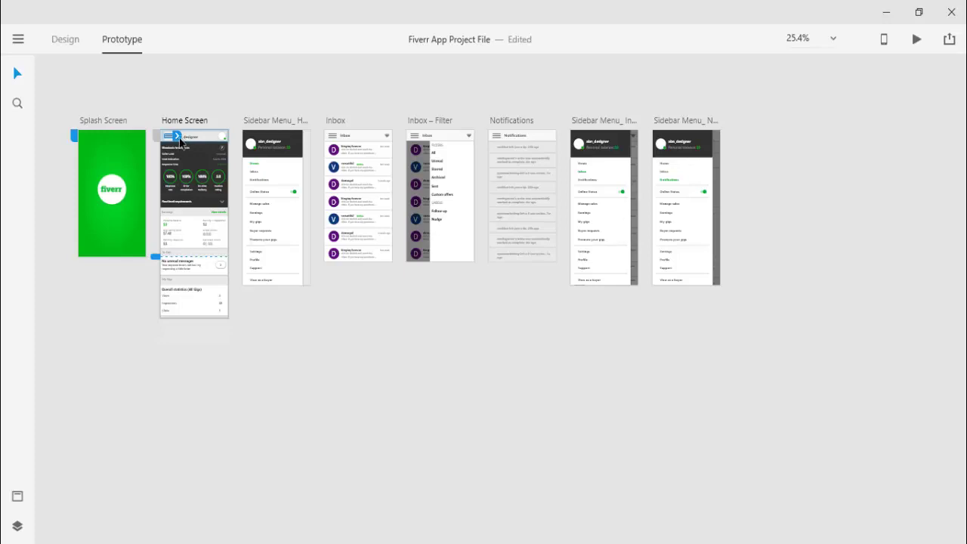
# Link the Home Screen hamburger icon to Sidebar Menu_ Home with a Slide Left transition.
pyautogui.moveTo(177, 135); pyautogui.dragTo(254, 181)
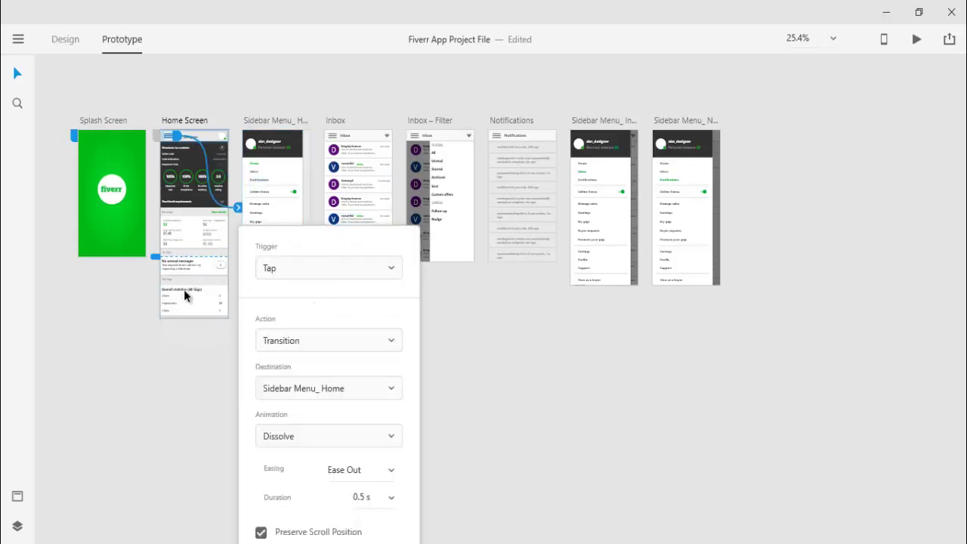
pyautogui.click(335, 348)
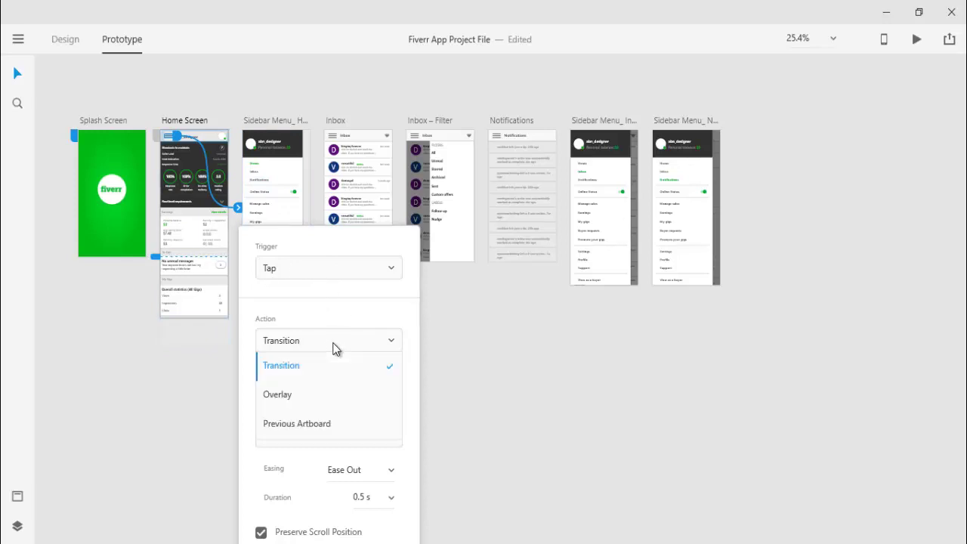
pyautogui.click(335, 348)
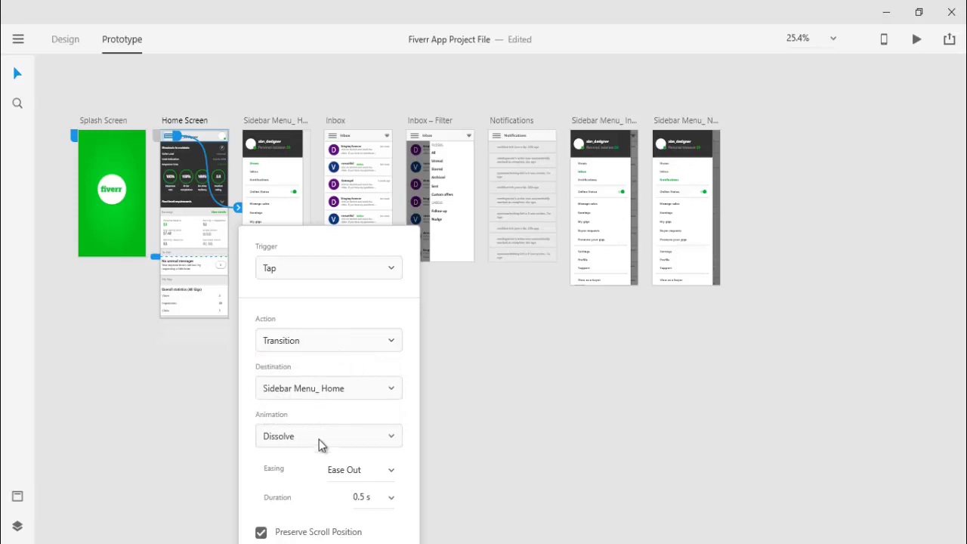
pyautogui.click(330, 440)
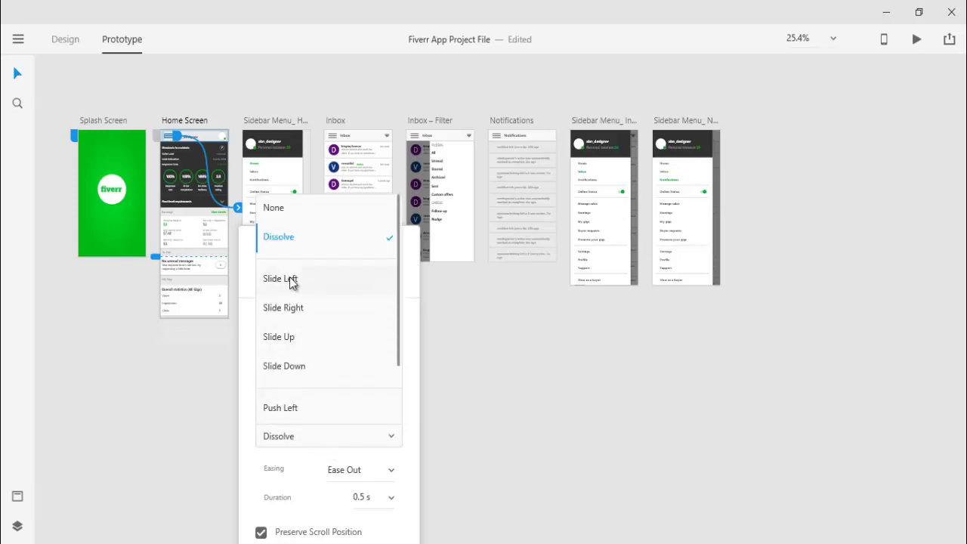
pyautogui.click(289, 281)
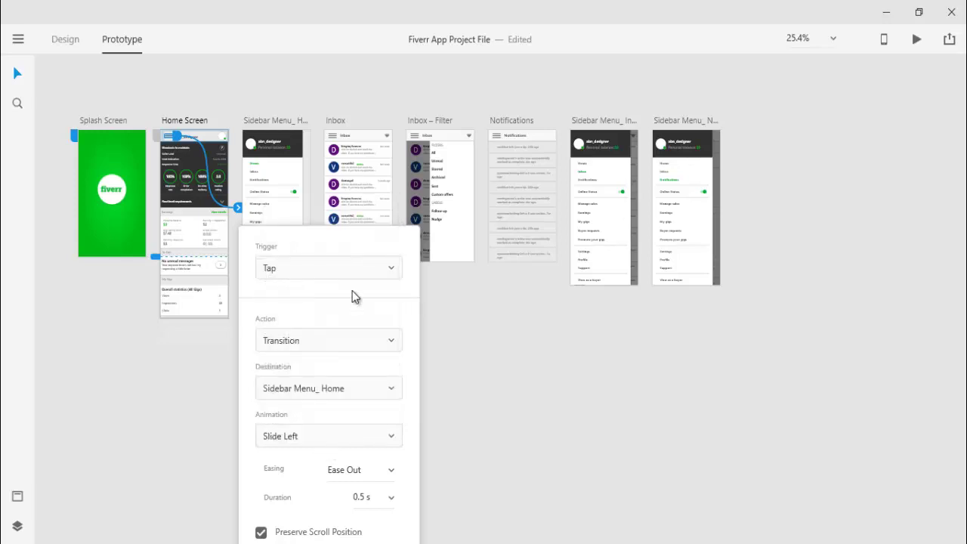
pyautogui.click(366, 497)
pyautogui.click(375, 496)
pyautogui.press('BackSpace')
pyautogui.press('BackSpace')
# Set the hamburger-to-sidebar transition duration to 0.2 s.
pyautogui.write('.2')
pyautogui.press('Return')
pyautogui.click(480, 422)
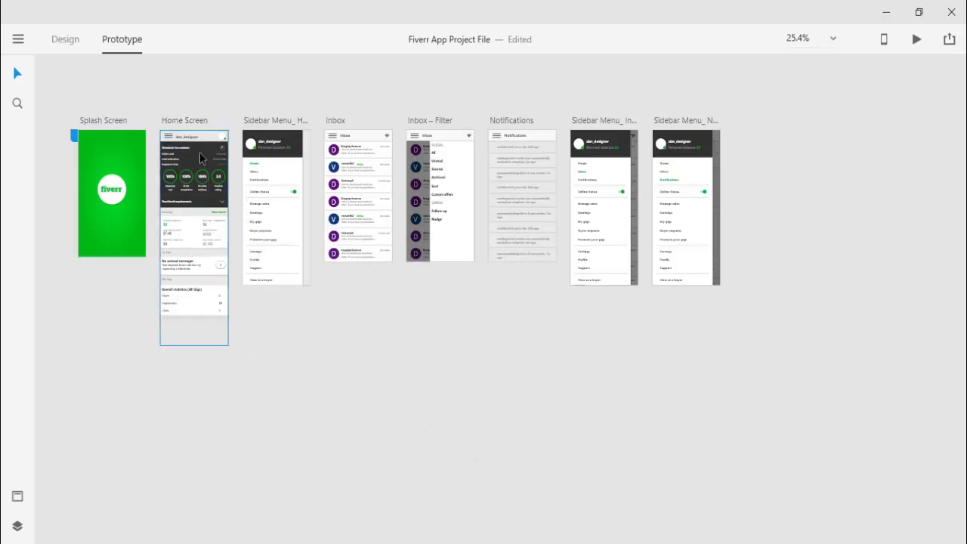
pyautogui.click(200, 183)
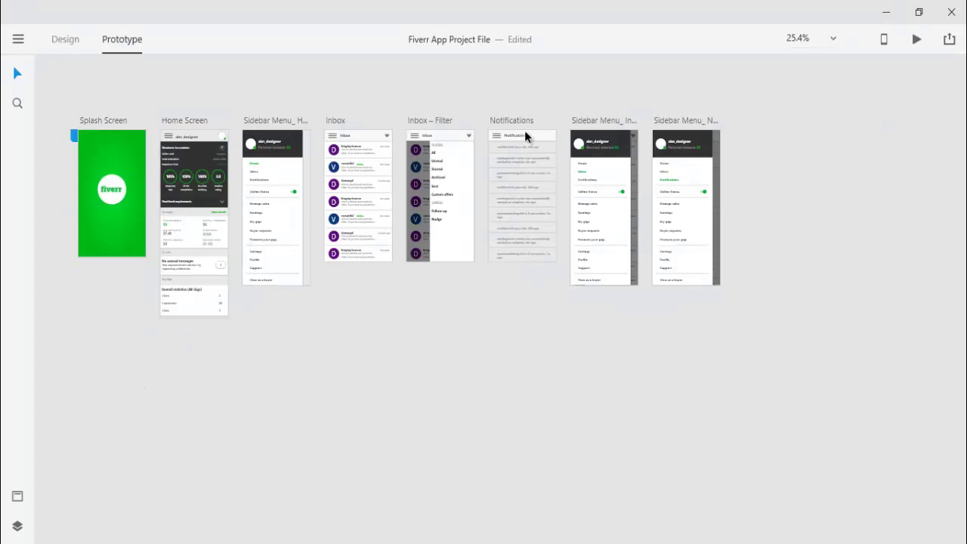
# Preview the prototype, confirm the sidebar slides open from Home, then close the preview.
pyautogui.click(915, 40)
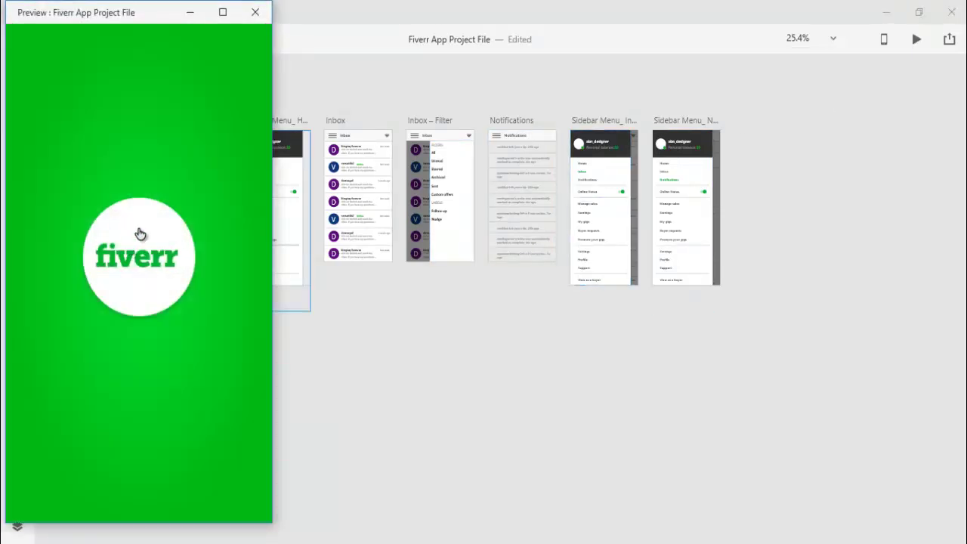
pyautogui.click(136, 231)
pyautogui.click(38, 48)
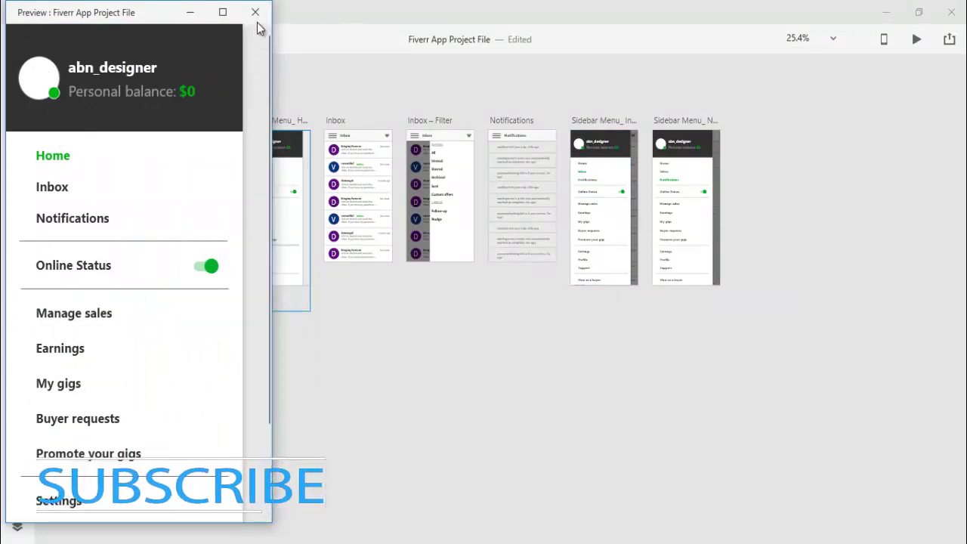
pyautogui.click(255, 12)
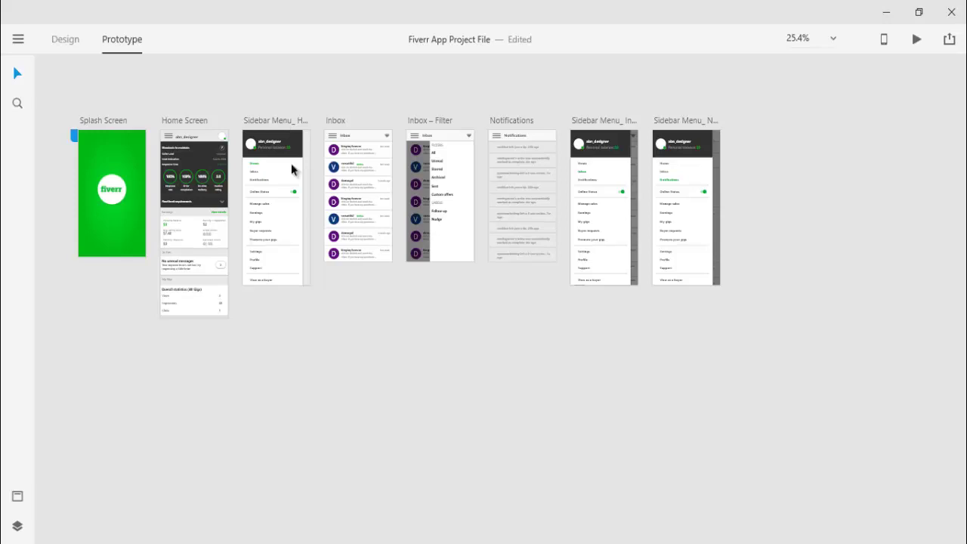
# Link the sidebar's Inbox item on Tap to the Inbox artboard with a Slide Right animation.
pyautogui.click(254, 175)
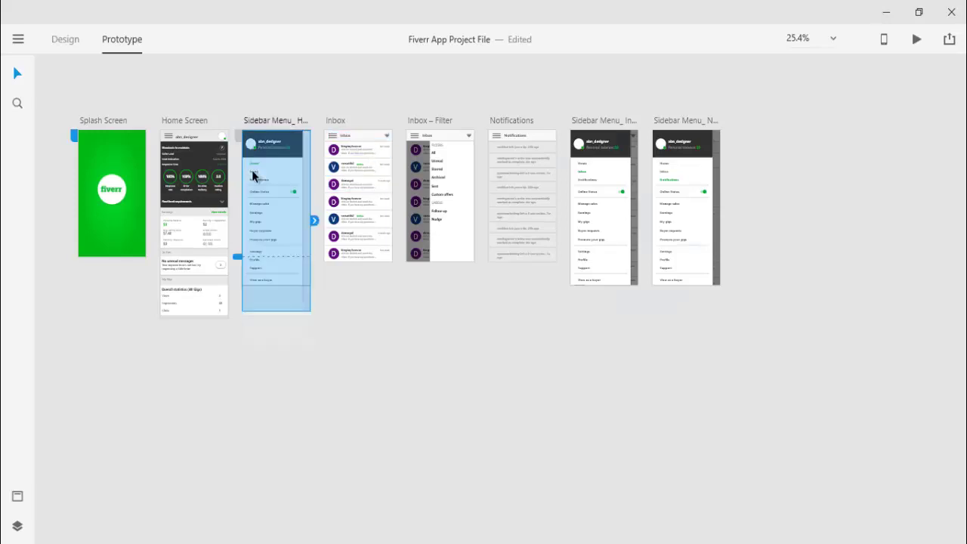
pyautogui.click(254, 175)
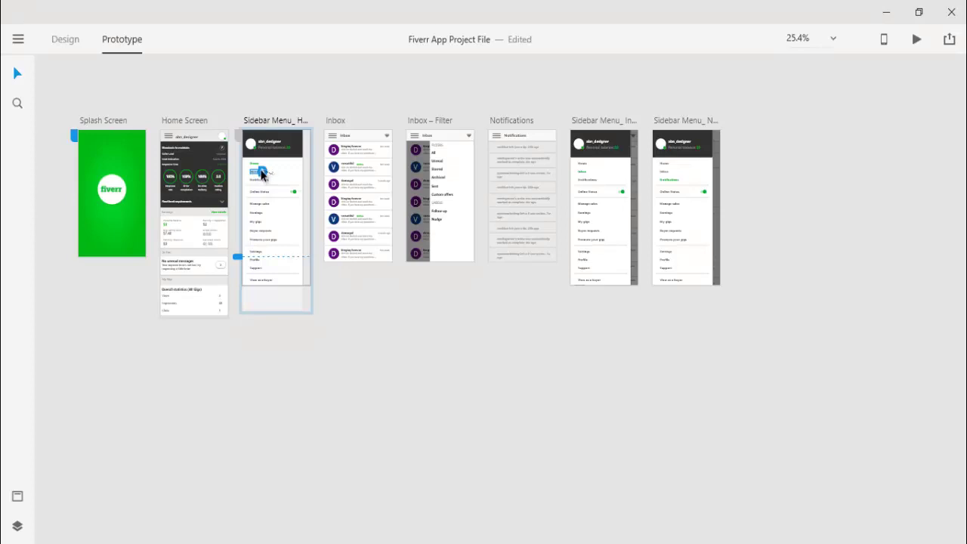
pyautogui.click(261, 173)
pyautogui.click(262, 174)
pyautogui.moveTo(262, 173); pyautogui.dragTo(340, 164)
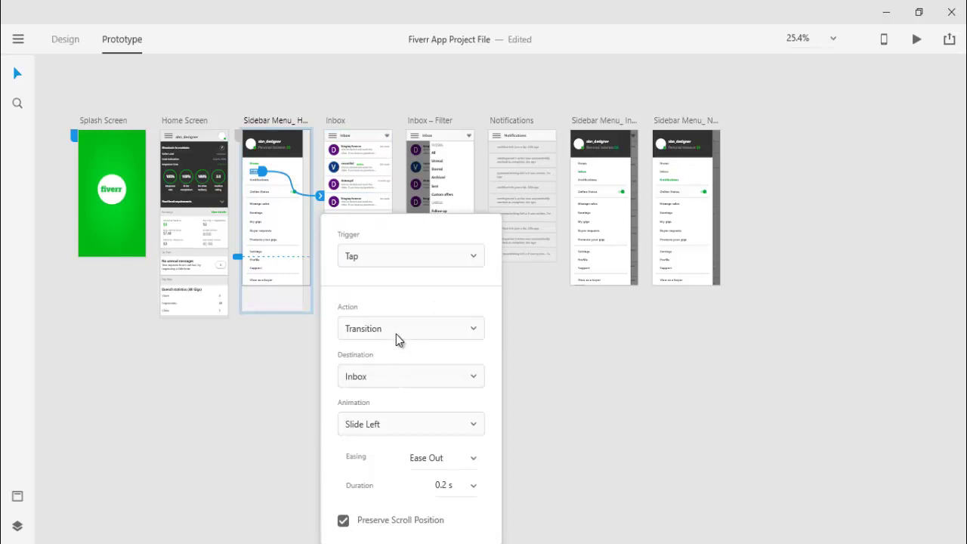
pyautogui.click(378, 427)
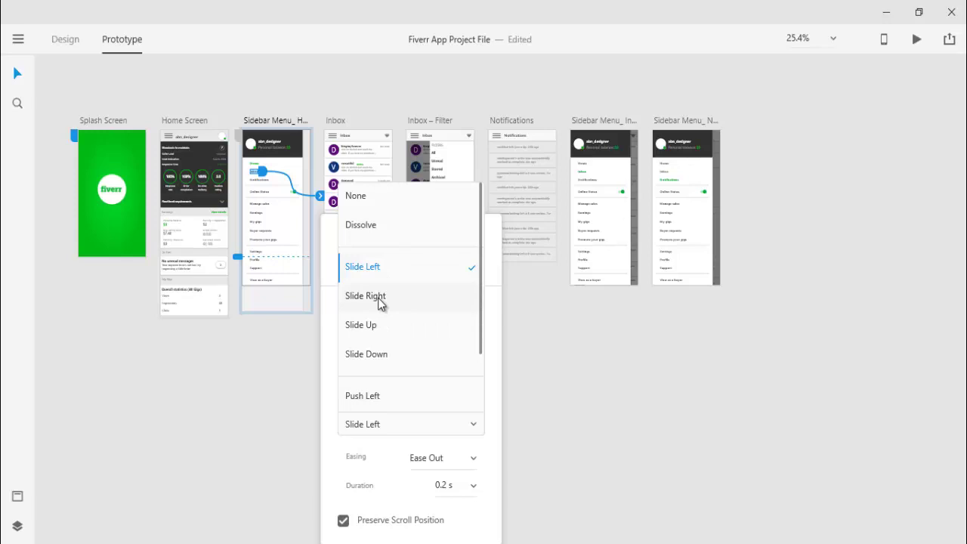
pyautogui.click(380, 296)
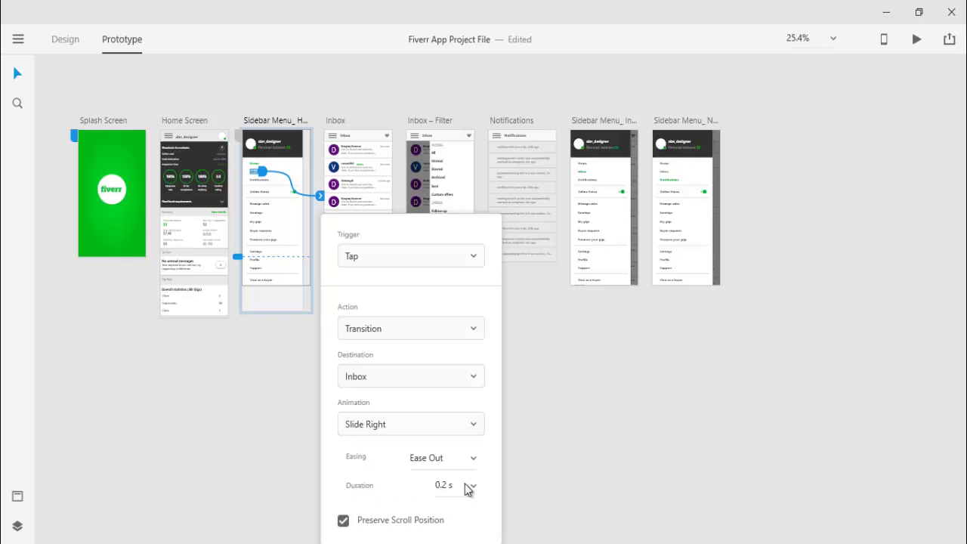
pyautogui.click(449, 262)
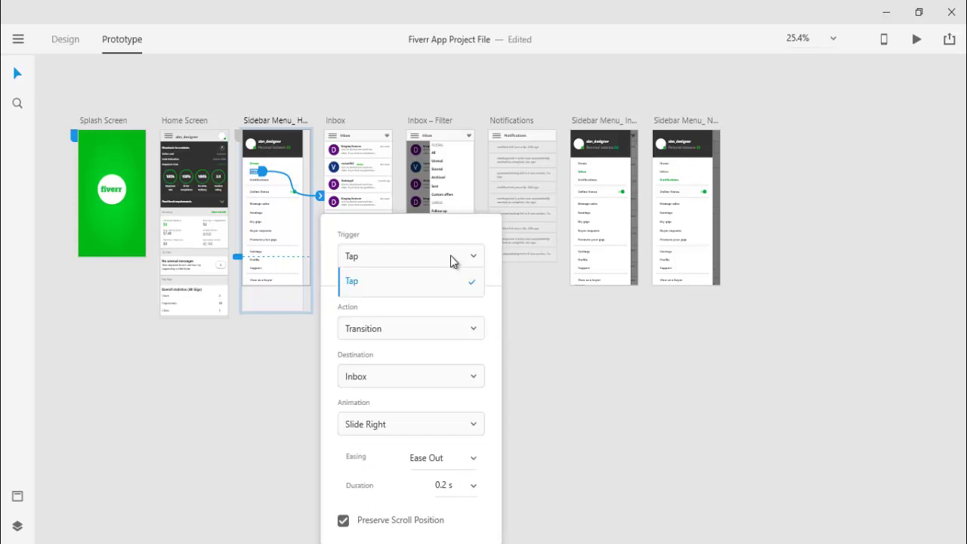
pyautogui.click(558, 370)
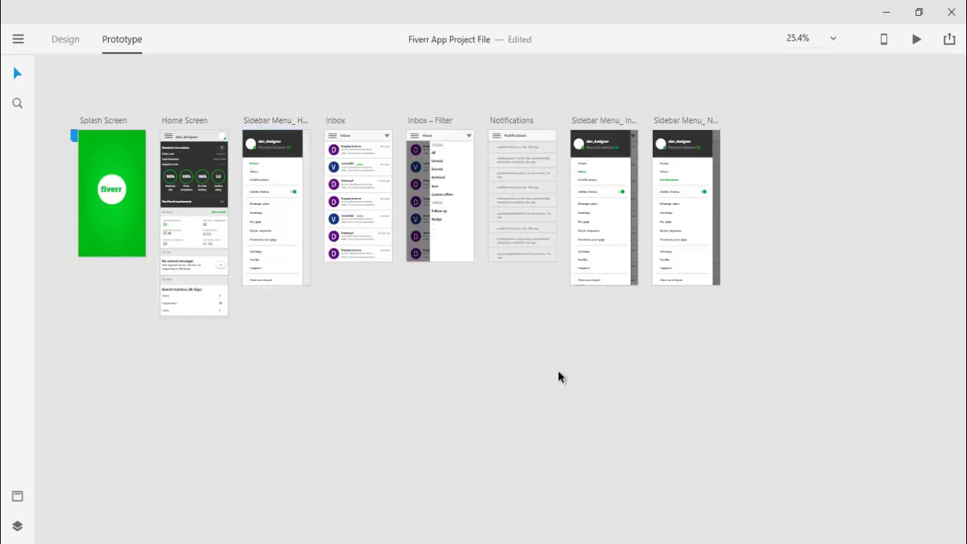
# Link the Inbox header to the Inbox – Filter artboard with a Slide Down animation.
pyautogui.click(387, 133)
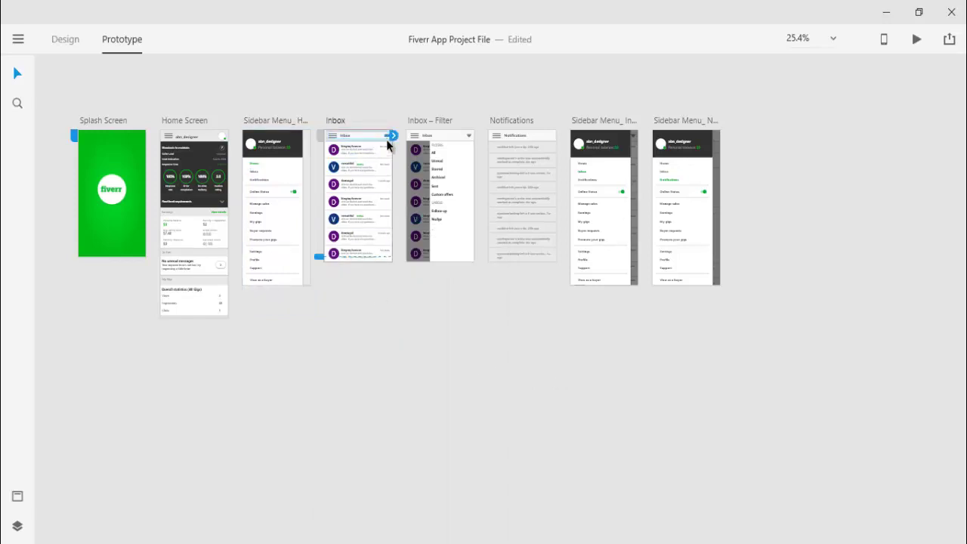
pyautogui.moveTo(392, 137); pyautogui.dragTo(436, 180)
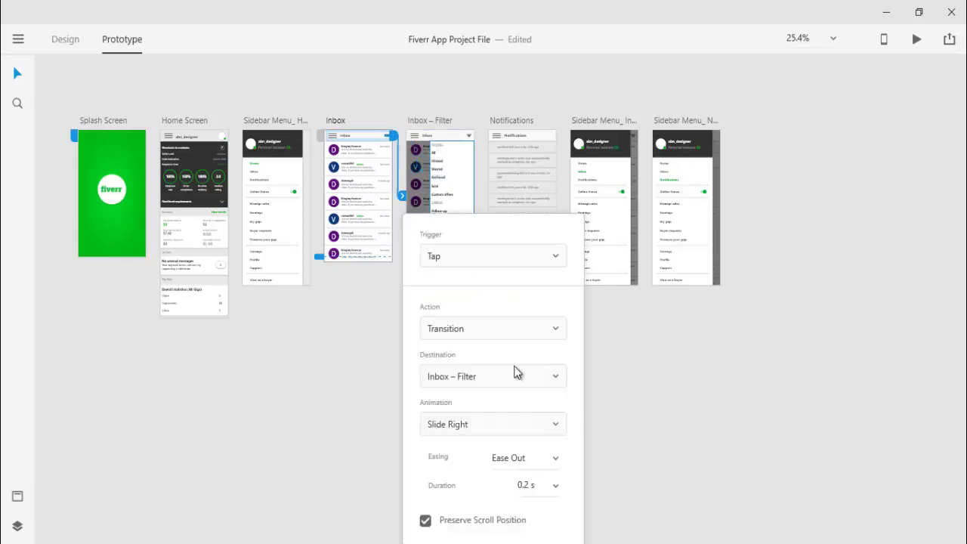
pyautogui.click(461, 426)
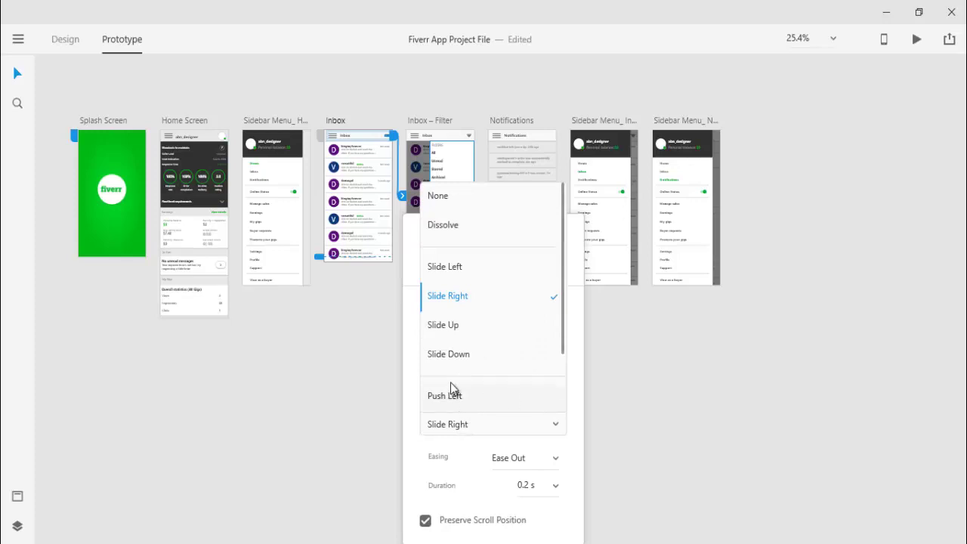
pyautogui.scroll(-1, 462, 358)
pyautogui.scroll(1, 485, 368)
pyautogui.click(462, 354)
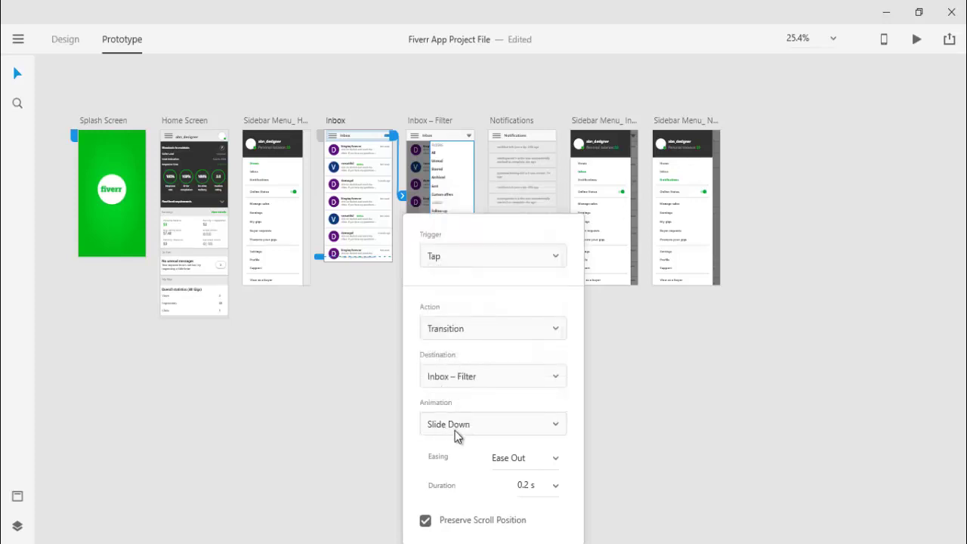
pyautogui.click(637, 394)
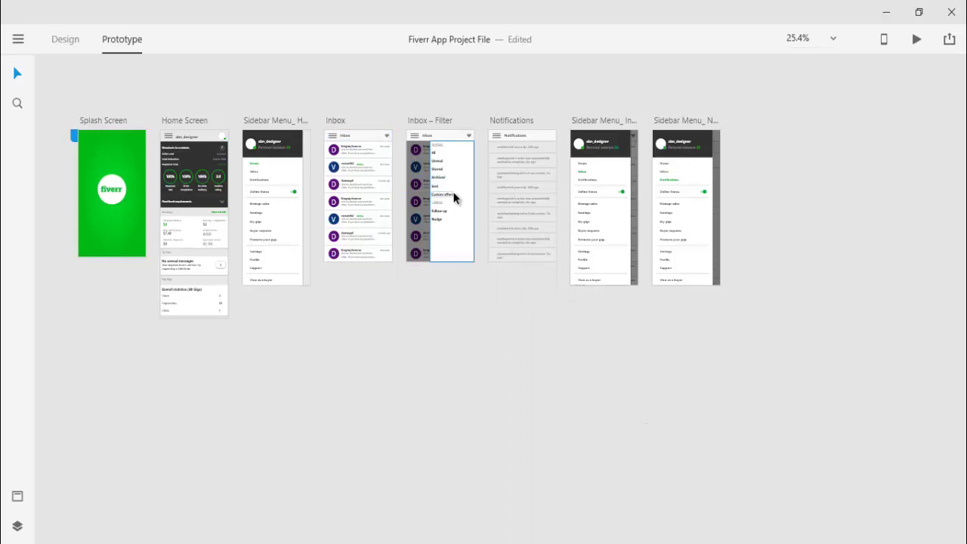
# Link the Inbox – Filter header back to Inbox with a Slide Up animation.
pyautogui.click(469, 135)
pyautogui.click(474, 136)
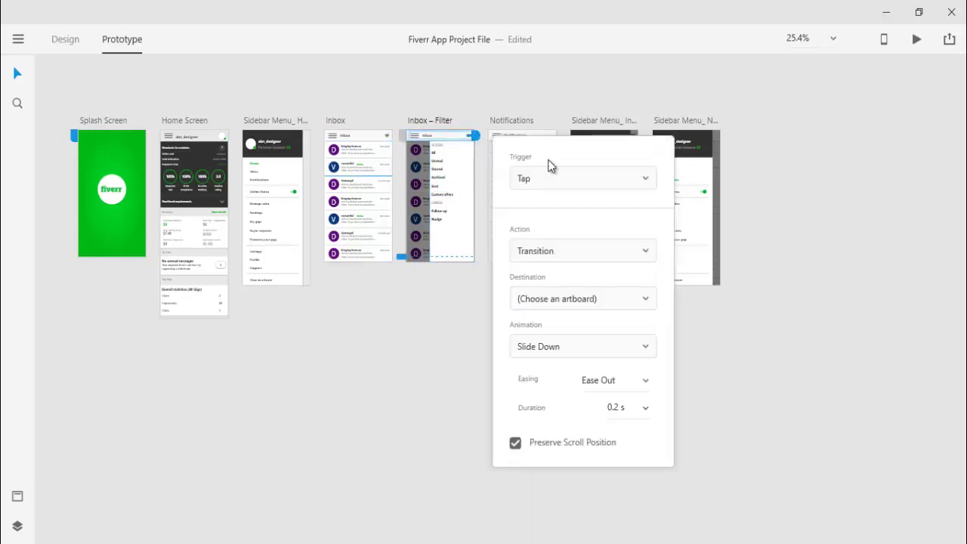
pyautogui.moveTo(475, 136); pyautogui.dragTo(370, 192)
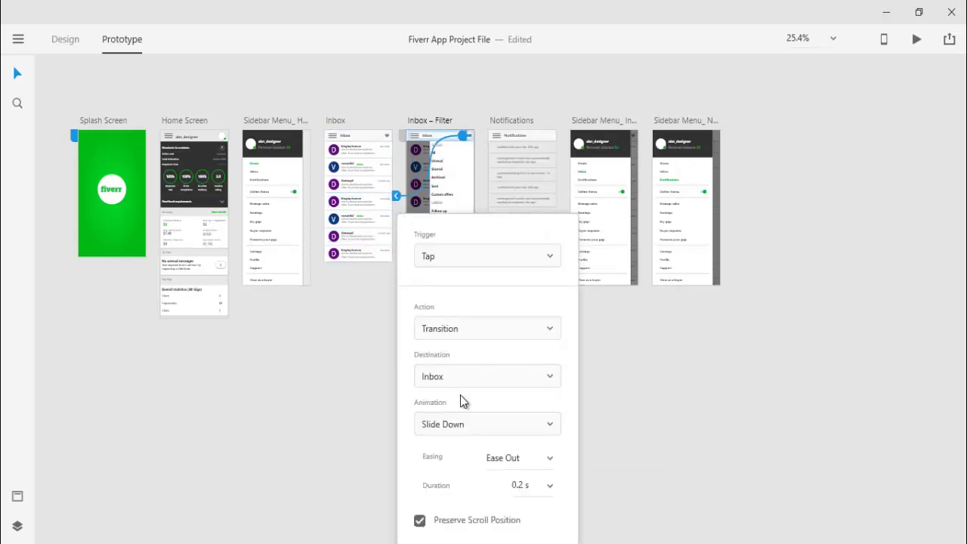
pyautogui.click(465, 430)
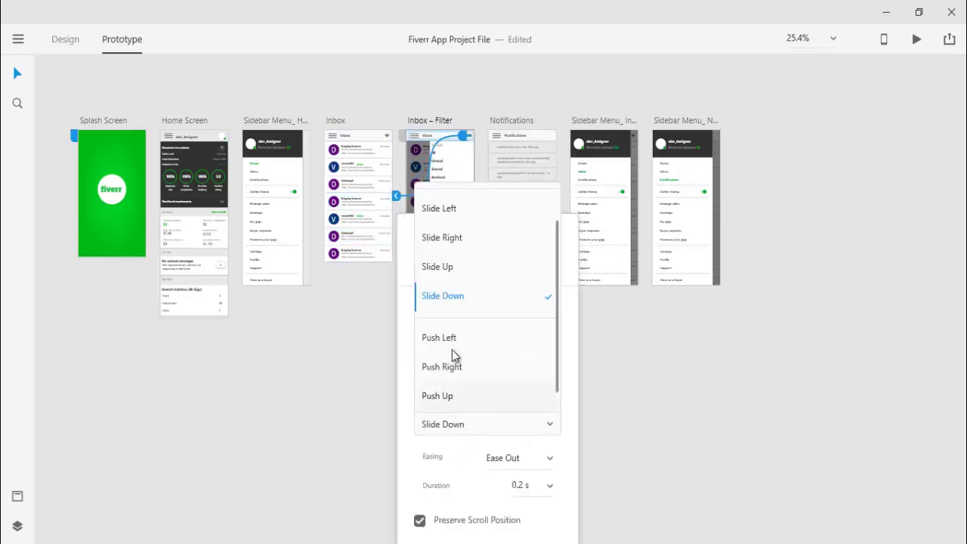
pyautogui.click(452, 272)
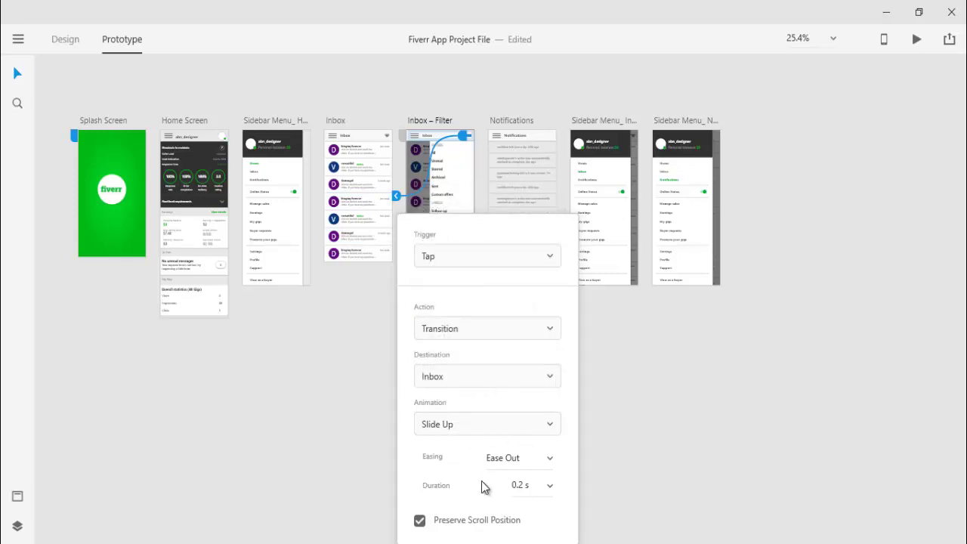
pyautogui.click(644, 367)
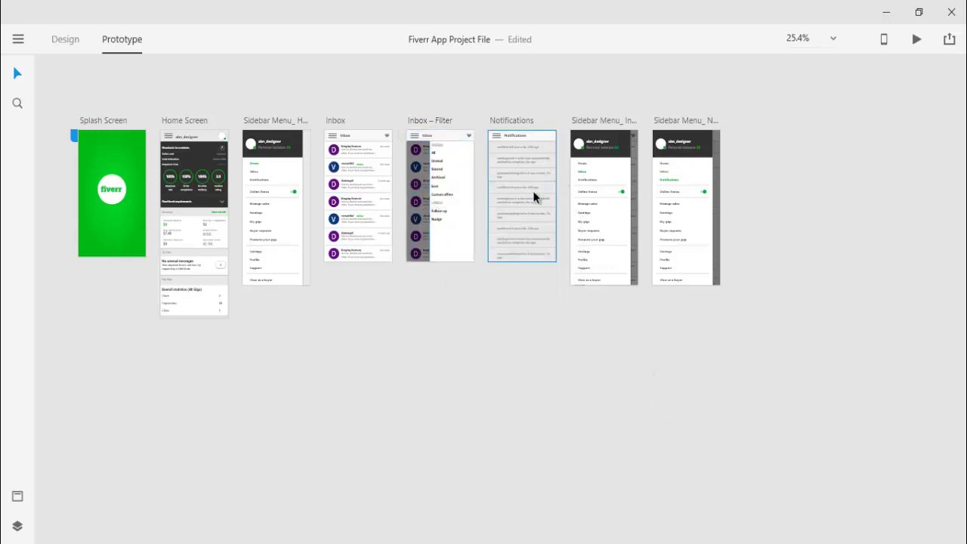
# Wire Sidebar Menu_ Home's Notifications item to the Notifications artboard with a 0.2 s Slide Left.
pyautogui.click(263, 186)
pyautogui.click(265, 183)
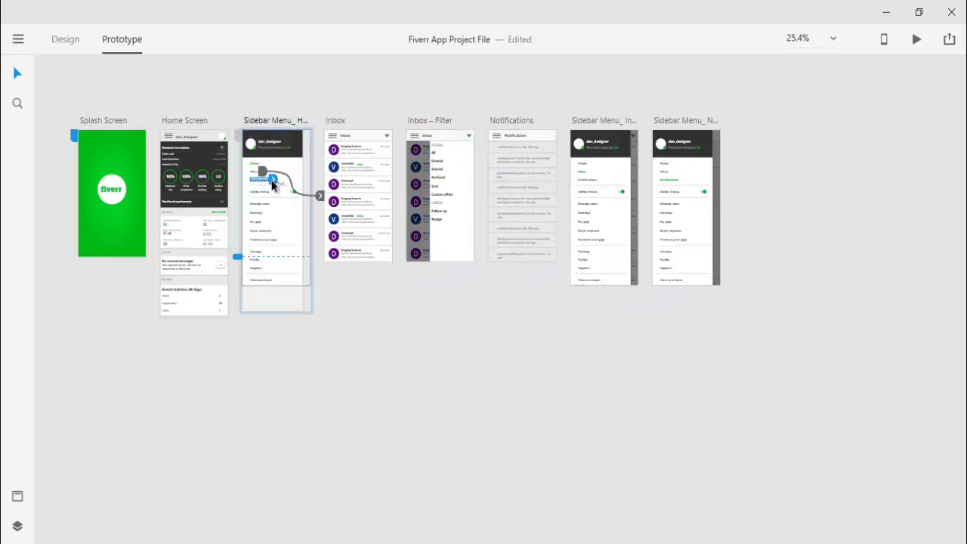
pyautogui.moveTo(273, 181); pyautogui.dragTo(519, 203)
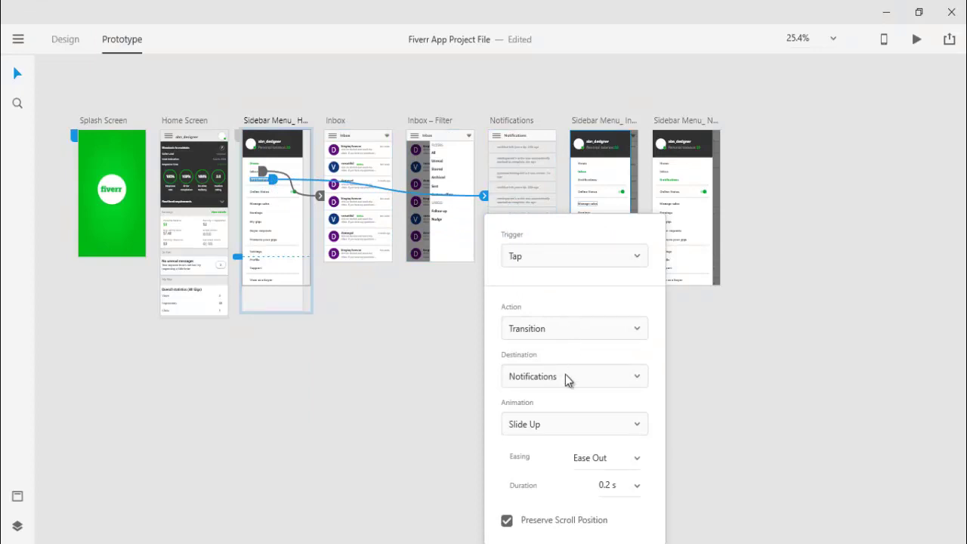
pyautogui.click(550, 424)
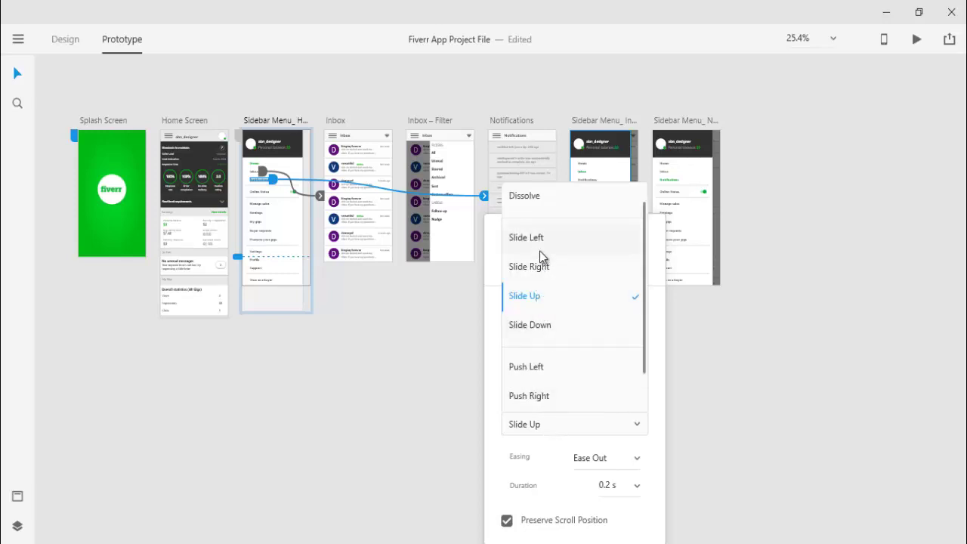
pyautogui.click(538, 249)
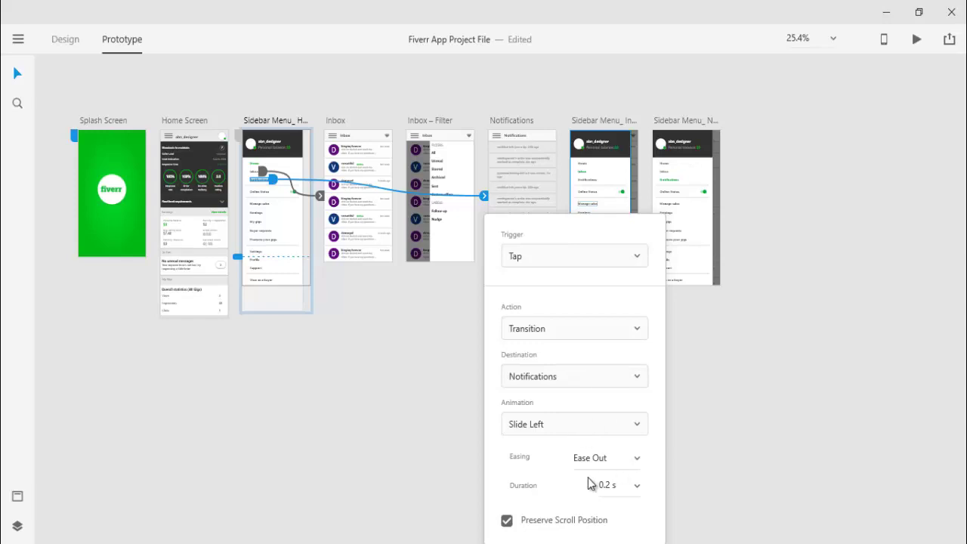
pyautogui.click(695, 379)
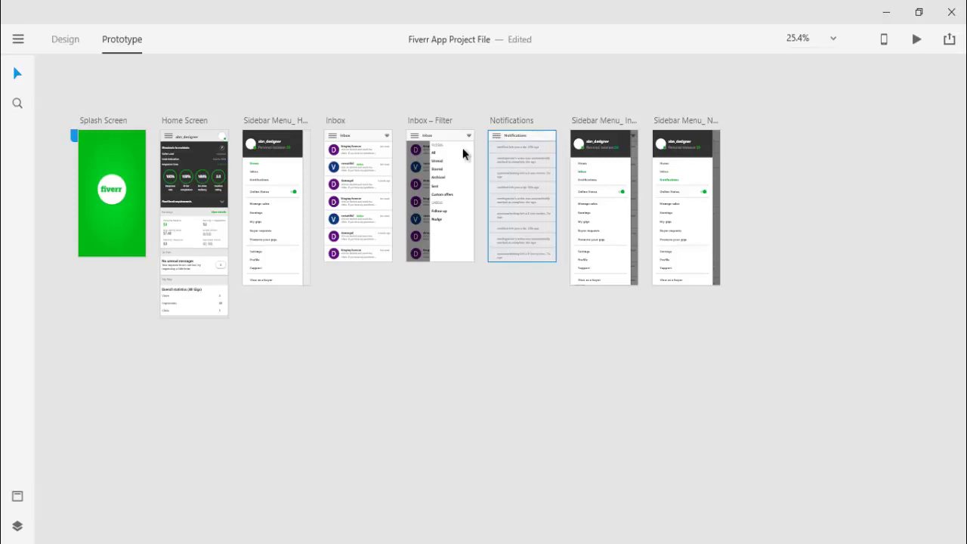
# Wire the Inbox header's hamburger icon to Sidebar Menu_ Inbox with a Slide Right tap transition.
pyautogui.click(336, 140)
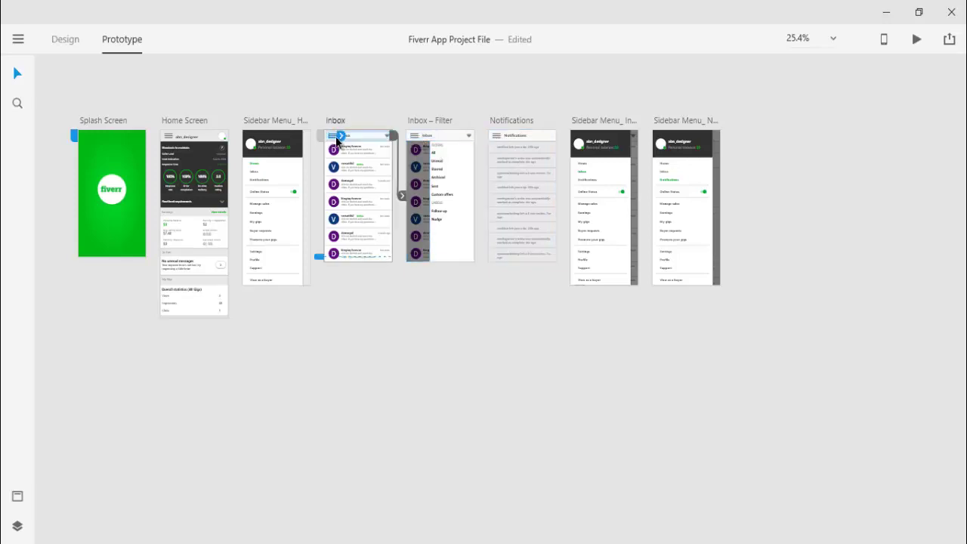
pyautogui.moveTo(341, 136); pyautogui.dragTo(589, 216)
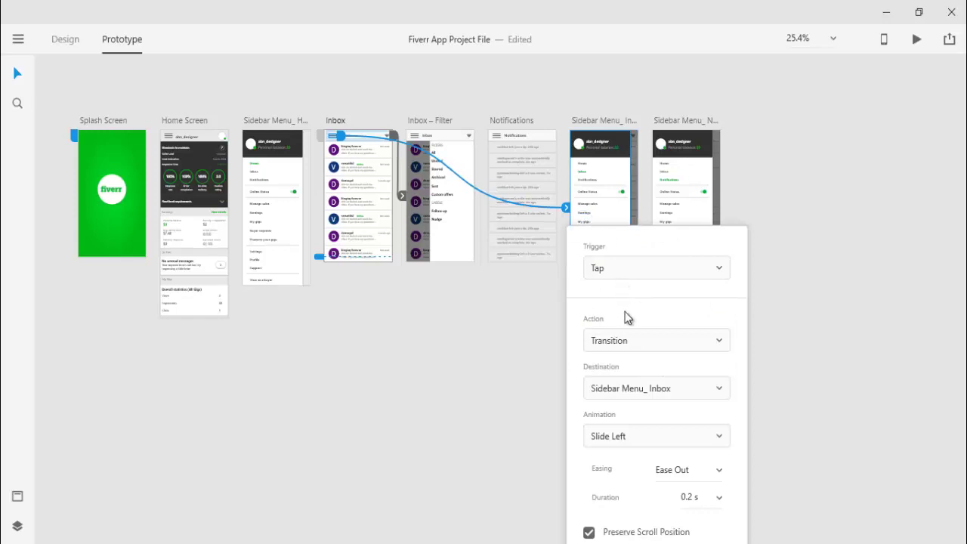
pyautogui.click(651, 440)
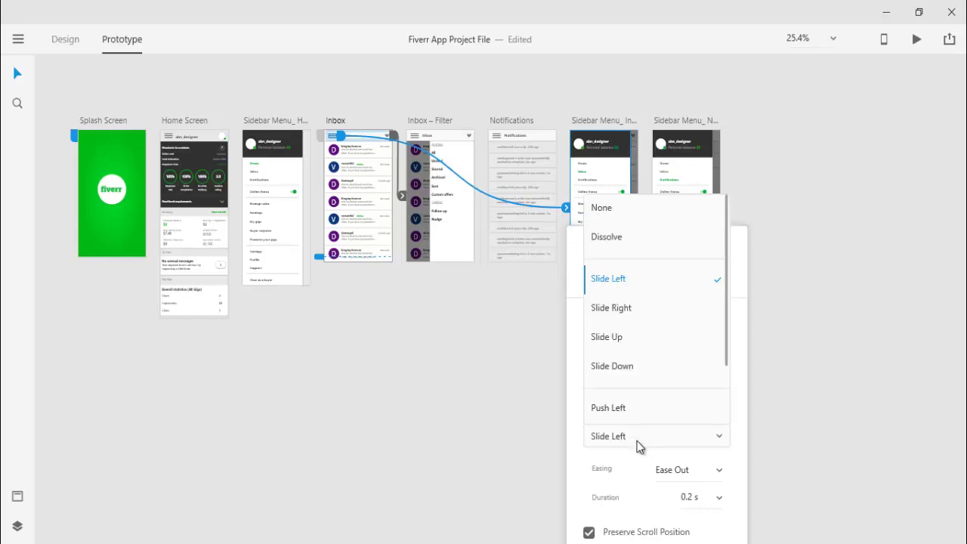
pyautogui.click(633, 309)
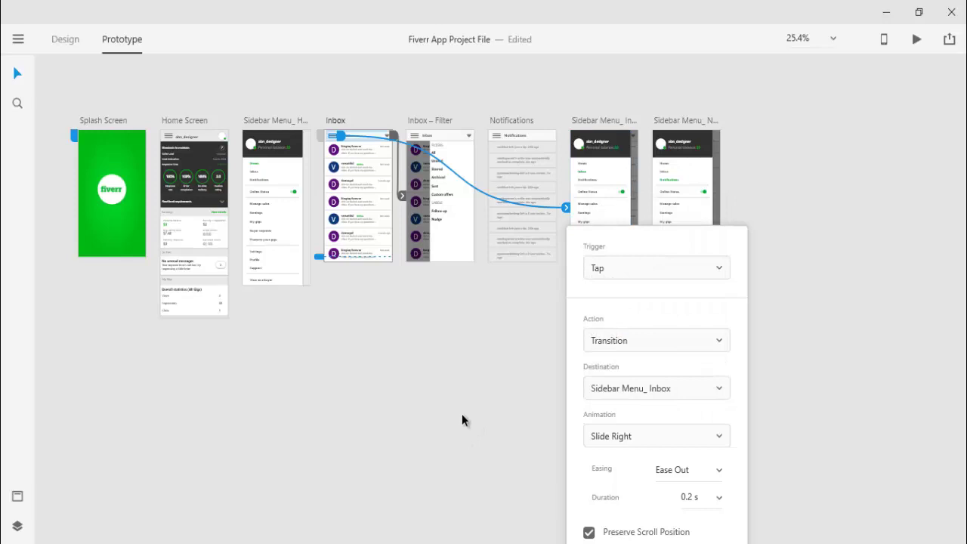
pyautogui.click(462, 415)
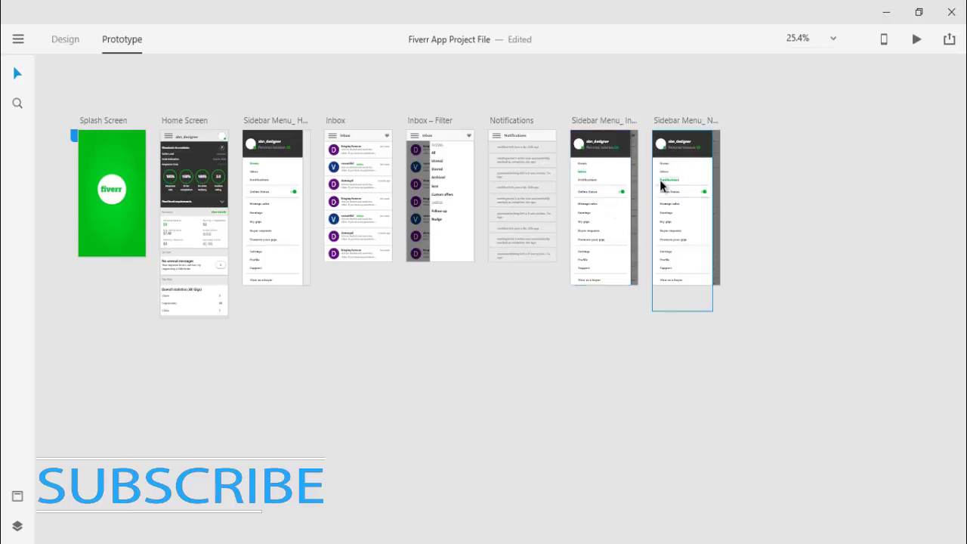
# Link the Notifications header menu to Sidebar Menu_ Notifcations with a Slide Left transition.
pyautogui.click(262, 181)
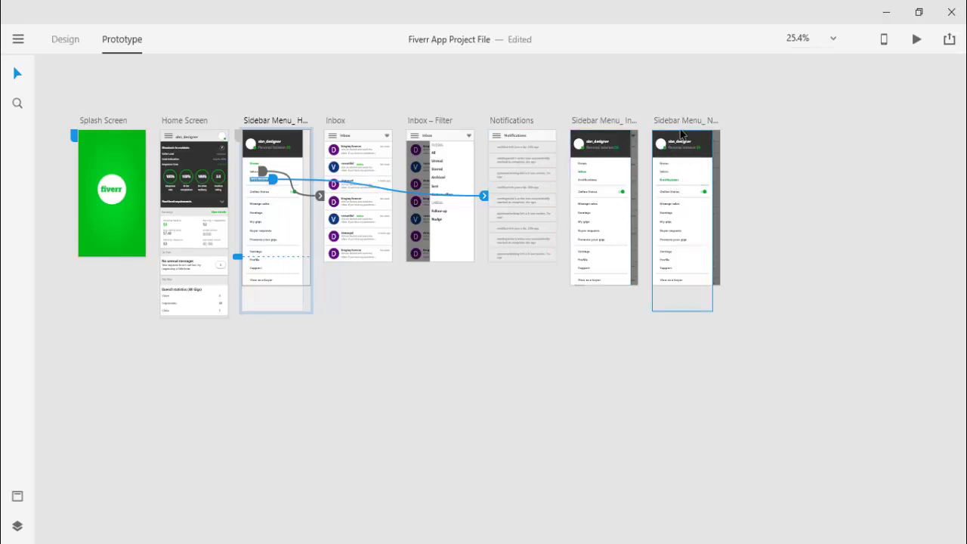
pyautogui.click(495, 135)
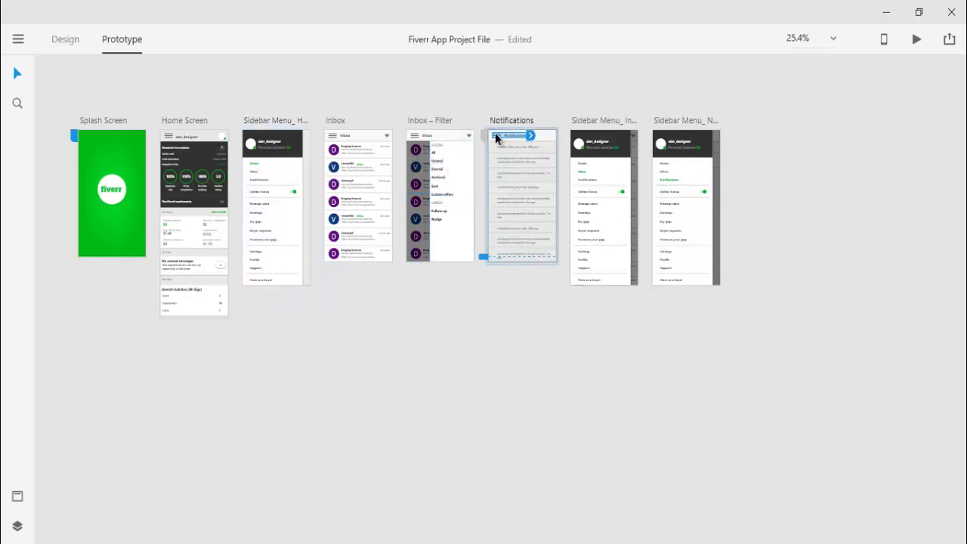
pyautogui.moveTo(531, 135); pyautogui.dragTo(605, 185)
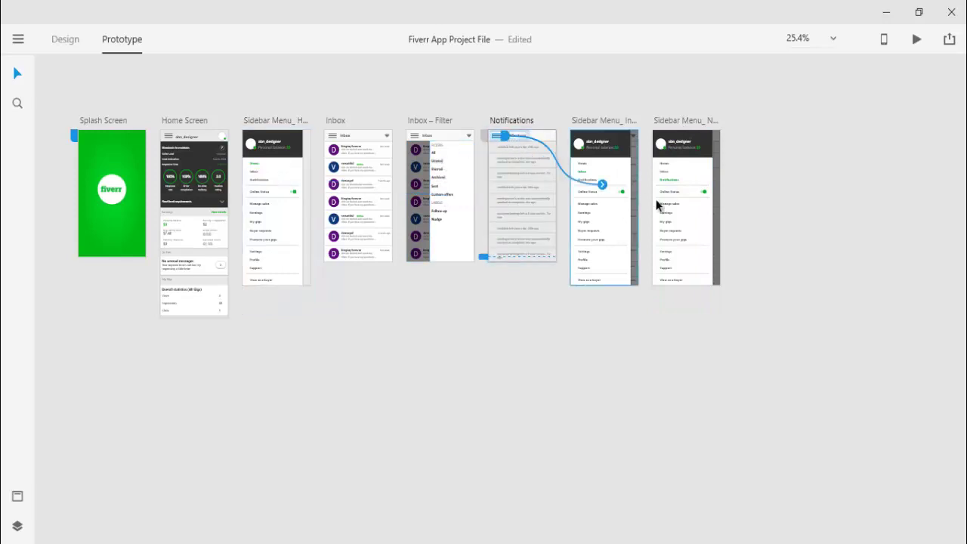
pyautogui.moveTo(657, 204); pyautogui.dragTo(665, 200)
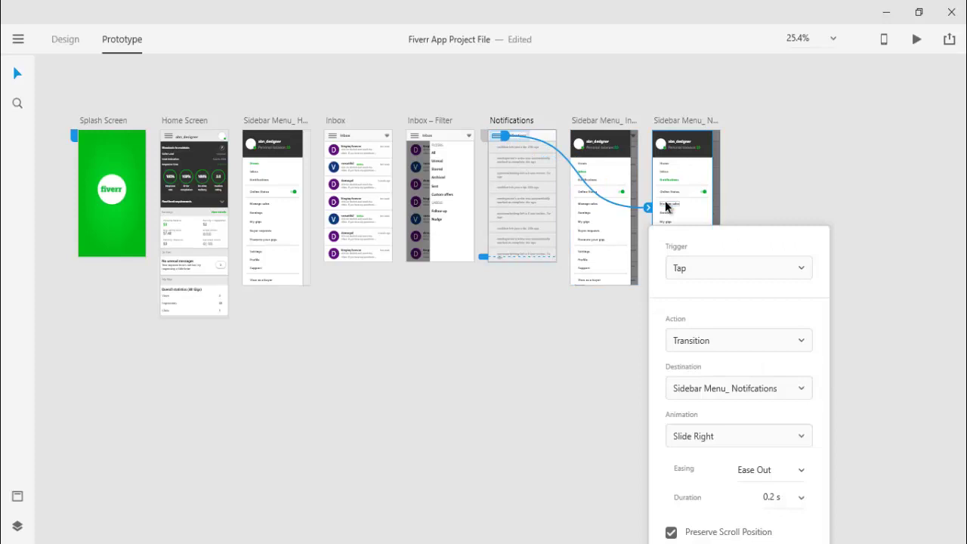
pyautogui.click(722, 434)
pyautogui.click(728, 278)
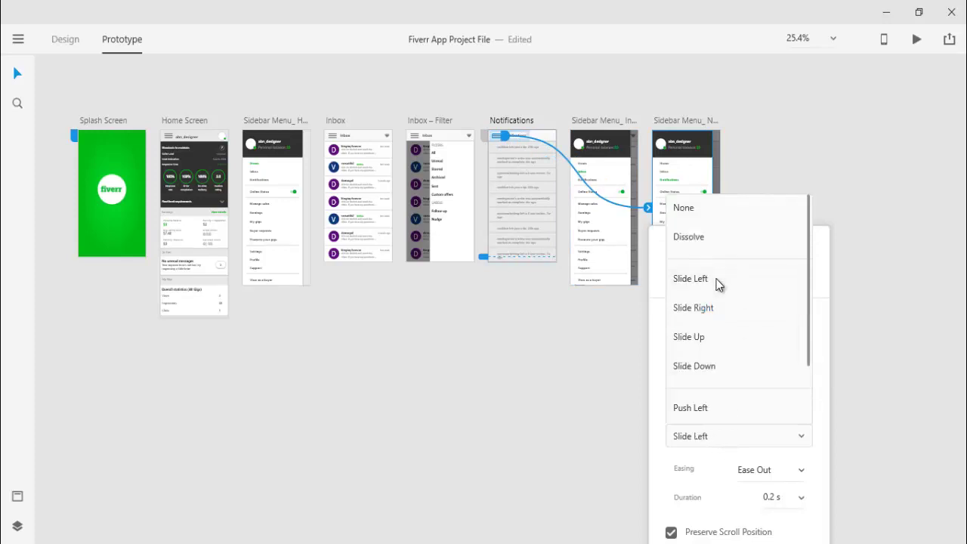
pyautogui.click(523, 378)
# Link the notifications sidebar's Notifications item to the Notifications screen with Slide Right.
pyautogui.click(672, 182)
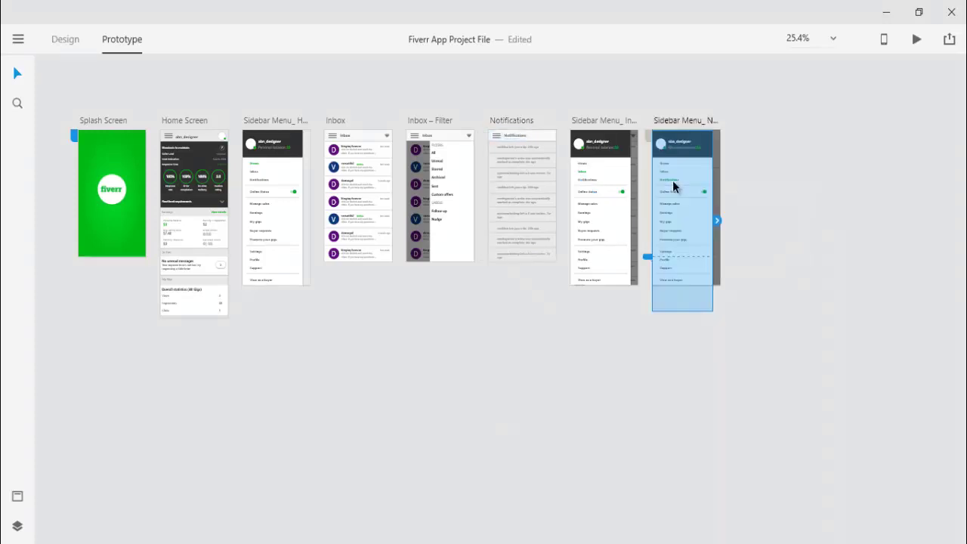
pyautogui.moveTo(683, 178); pyautogui.dragTo(534, 201)
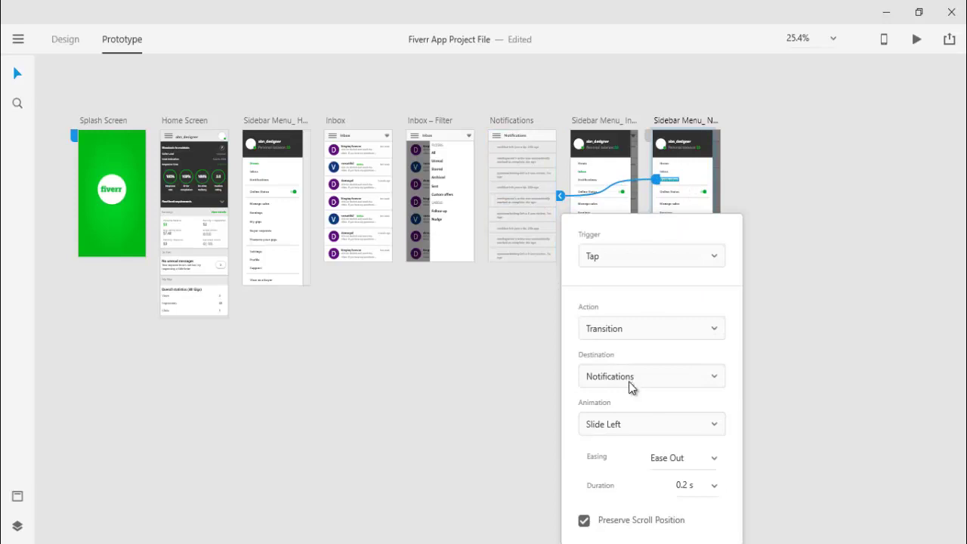
pyautogui.click(620, 422)
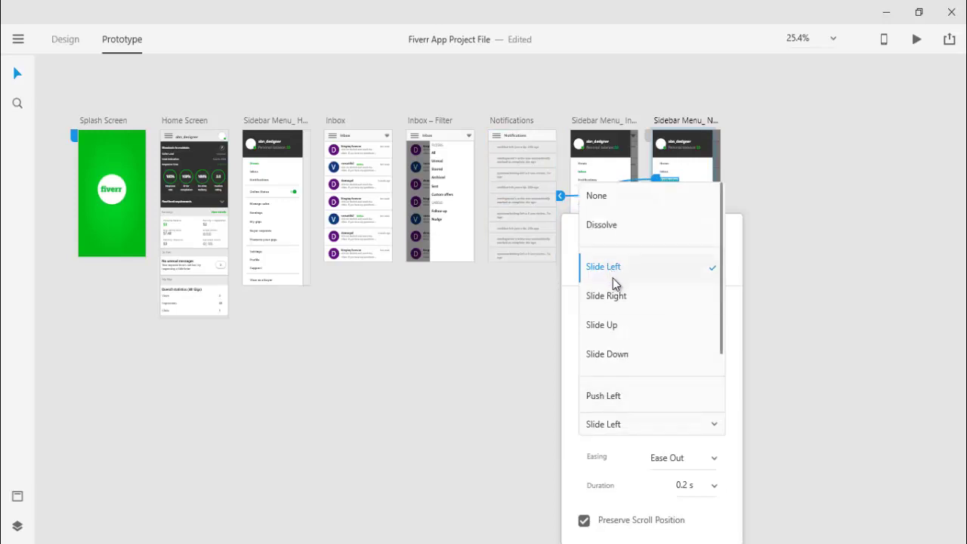
pyautogui.click(608, 295)
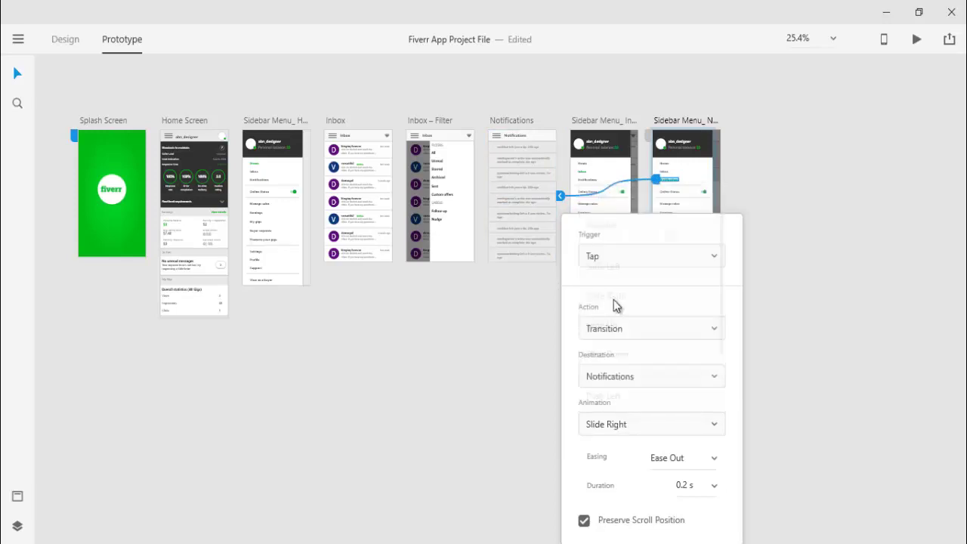
pyautogui.click(498, 337)
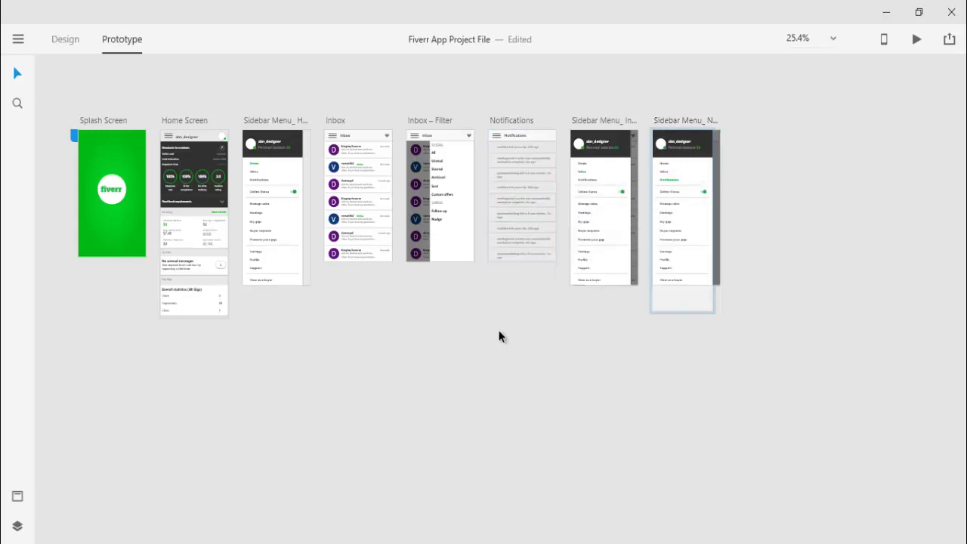
# Link the inbox sidebar's Inbox item to the Inbox screen with a Slide Left transition.
pyautogui.click(588, 172)
pyautogui.moveTo(589, 172); pyautogui.dragTo(359, 196)
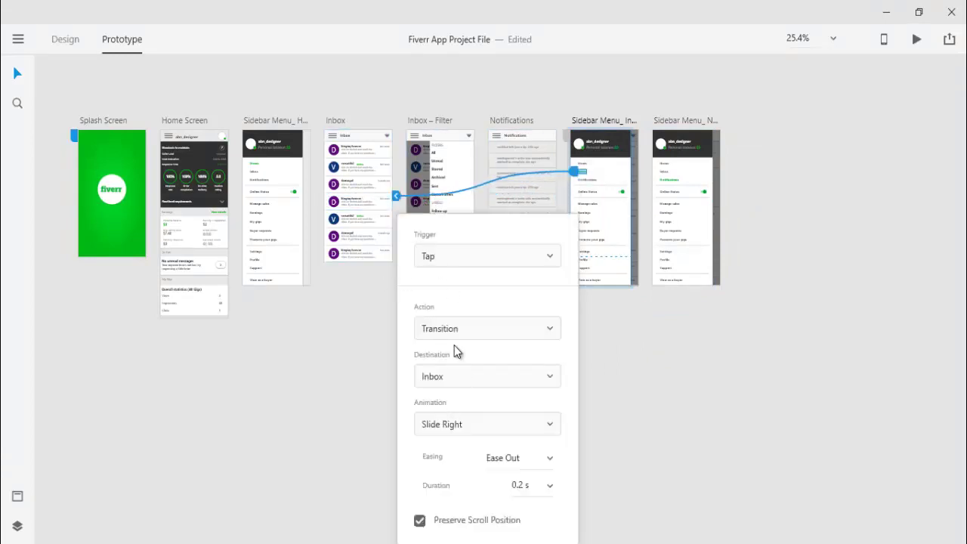
pyautogui.click(451, 424)
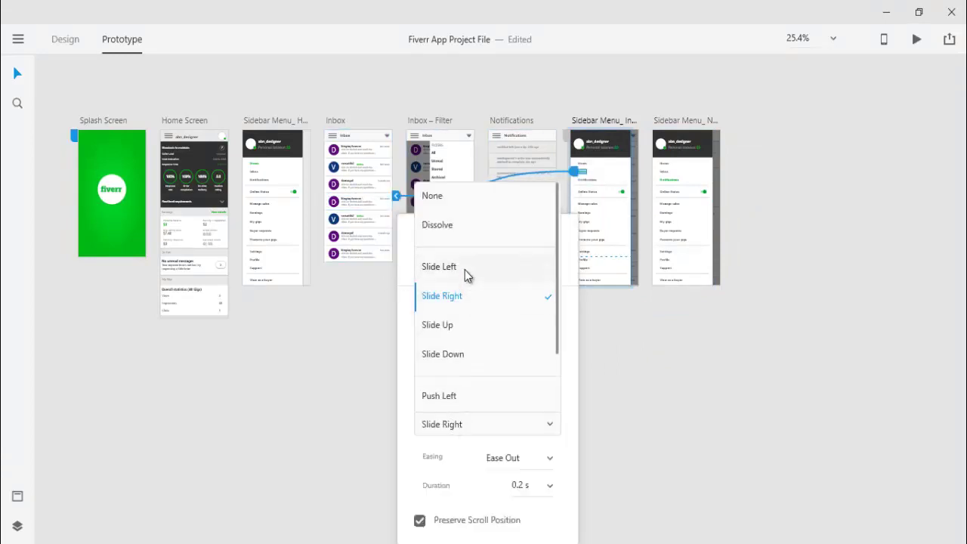
pyautogui.click(464, 269)
pyautogui.click(333, 366)
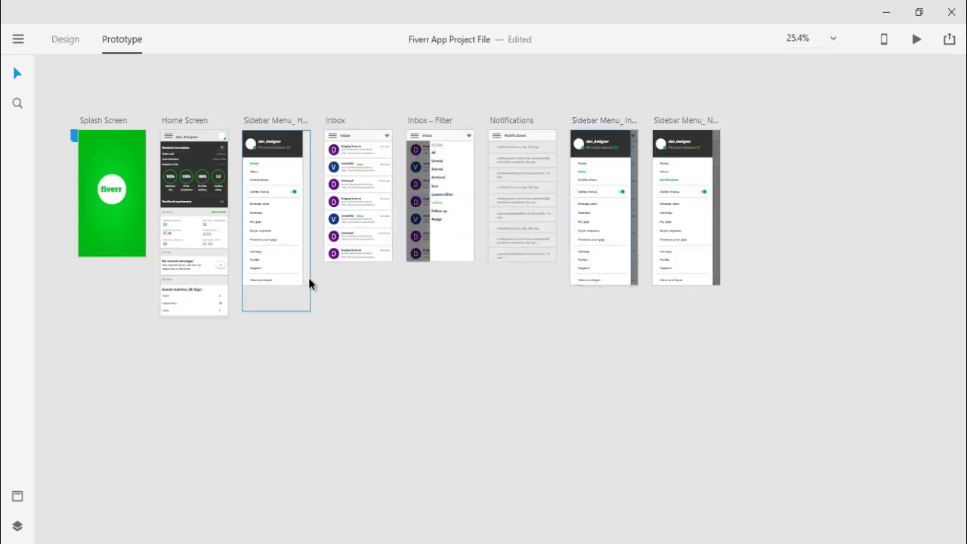
# Revise the Inbox link's slide animation and wire the Home item to the Home Screen.
pyautogui.click(574, 173)
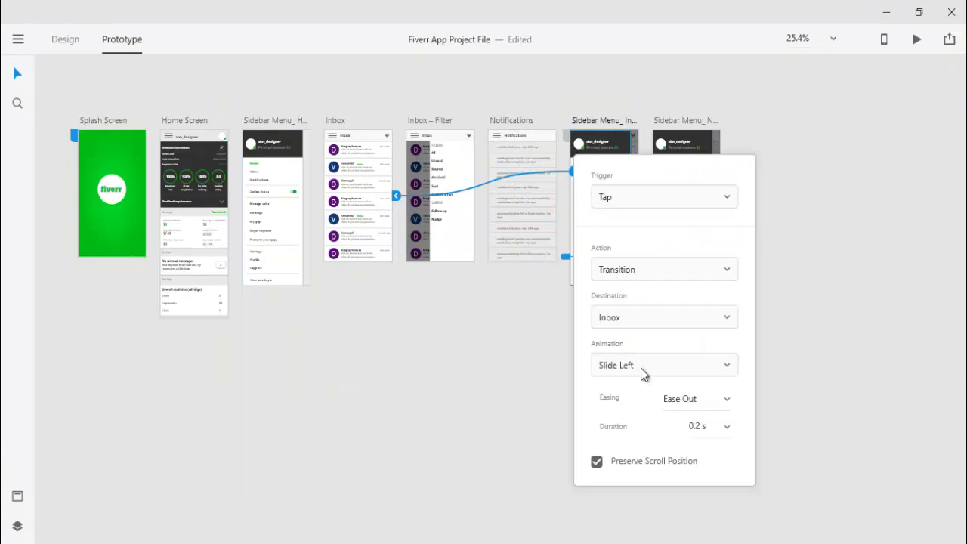
pyautogui.click(641, 366)
pyautogui.click(622, 236)
pyautogui.click(407, 399)
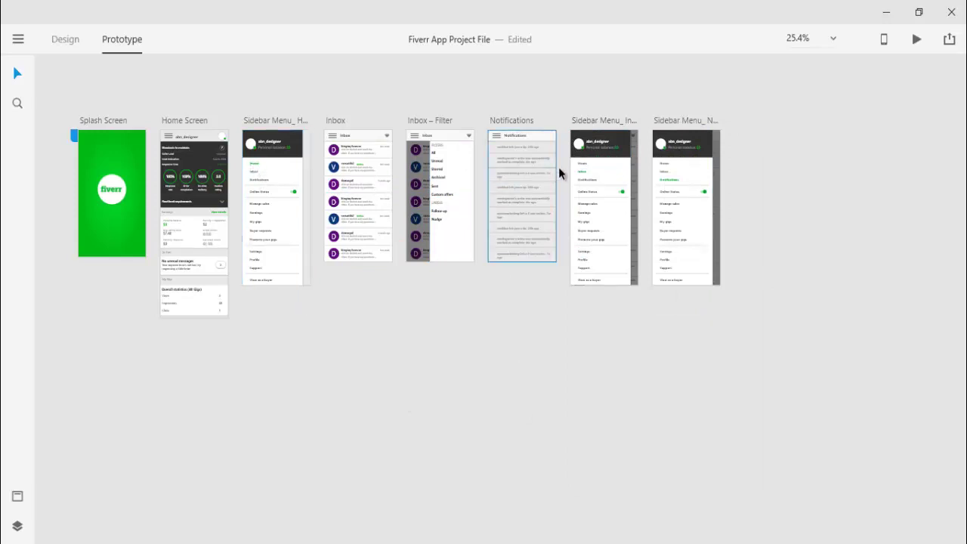
pyautogui.click(581, 161)
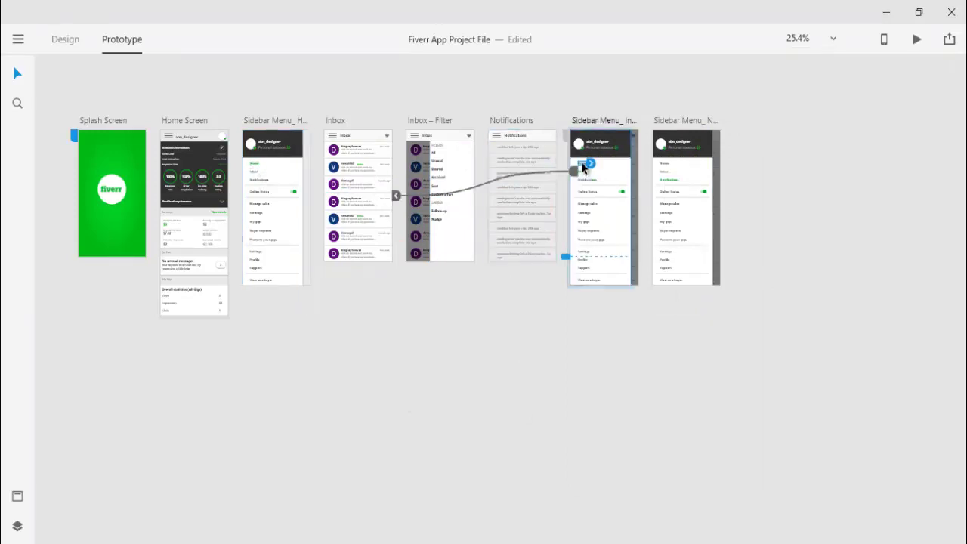
pyautogui.moveTo(590, 163); pyautogui.dragTo(211, 239)
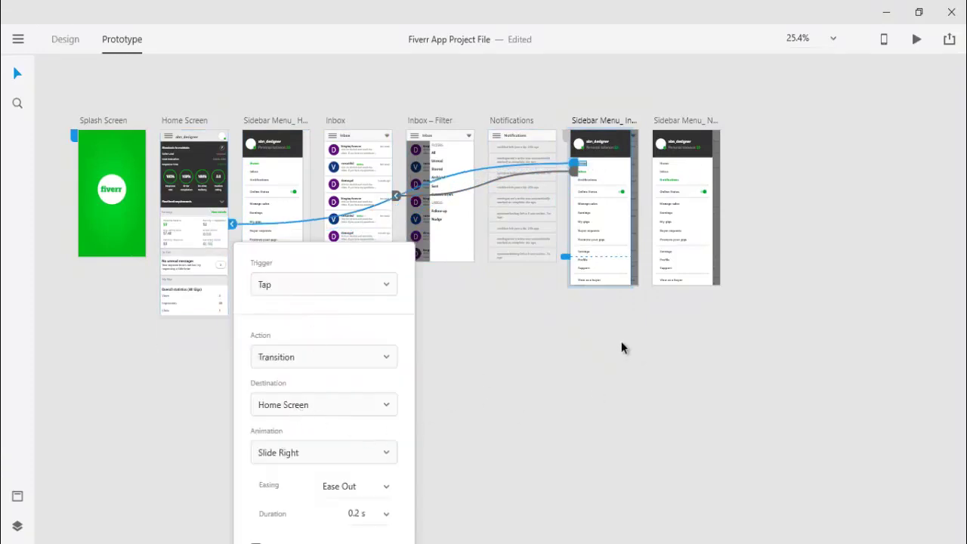
# Link Sidebar Menu_N's Home and Inbox items to the Home Screen and Inbox artboards.
pyautogui.click(665, 365)
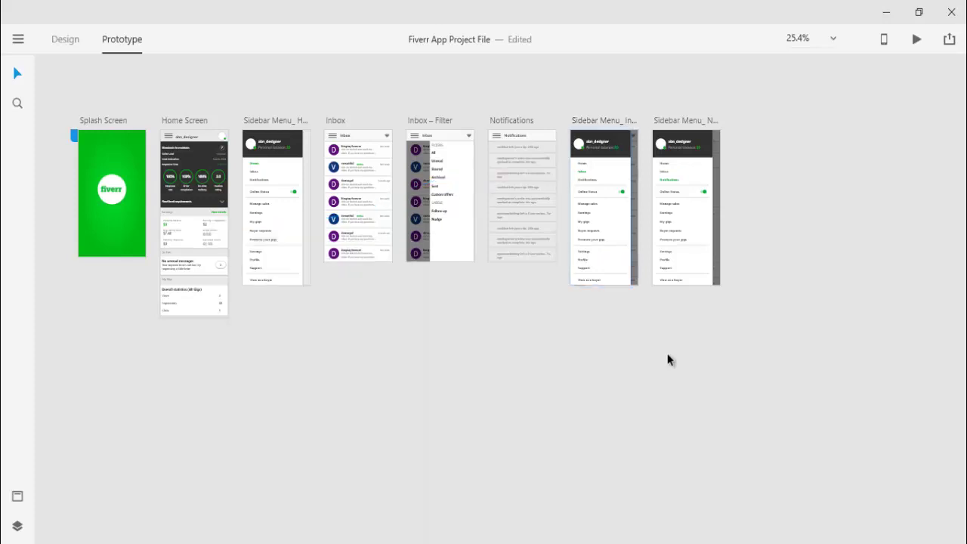
pyautogui.click(666, 168)
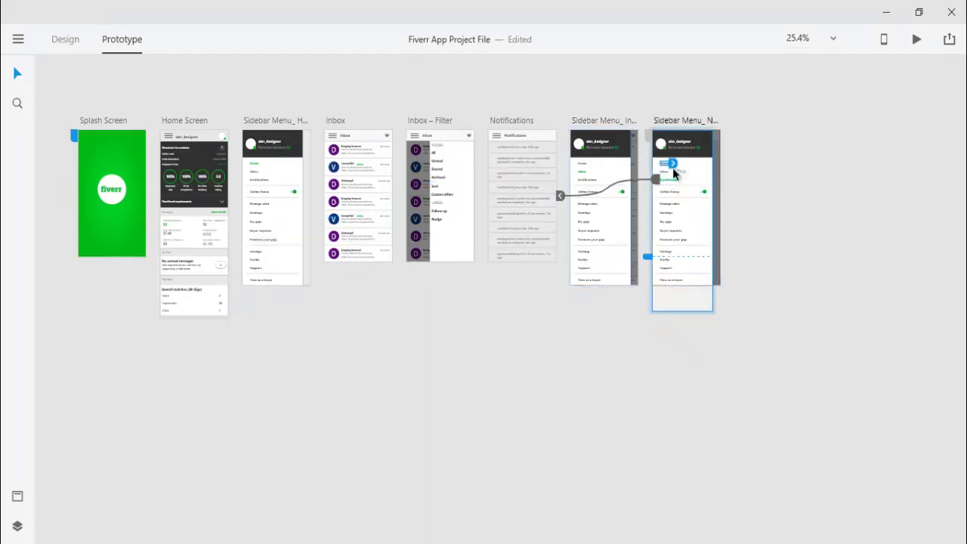
pyautogui.moveTo(671, 163)
pyautogui.mouseDown()
pyautogui.moveTo(269, 293)
pyautogui.moveTo(187, 282)
pyautogui.mouseUp()
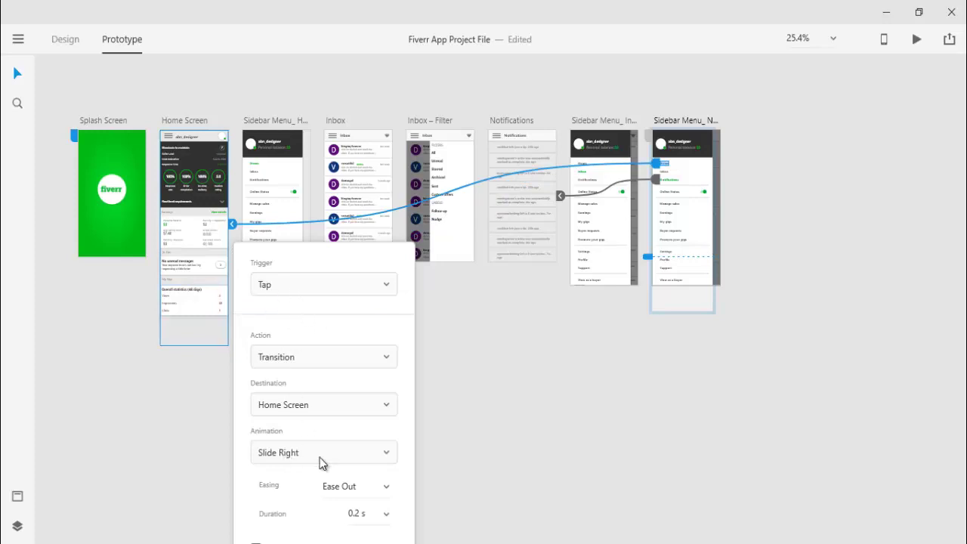
pyautogui.click(500, 437)
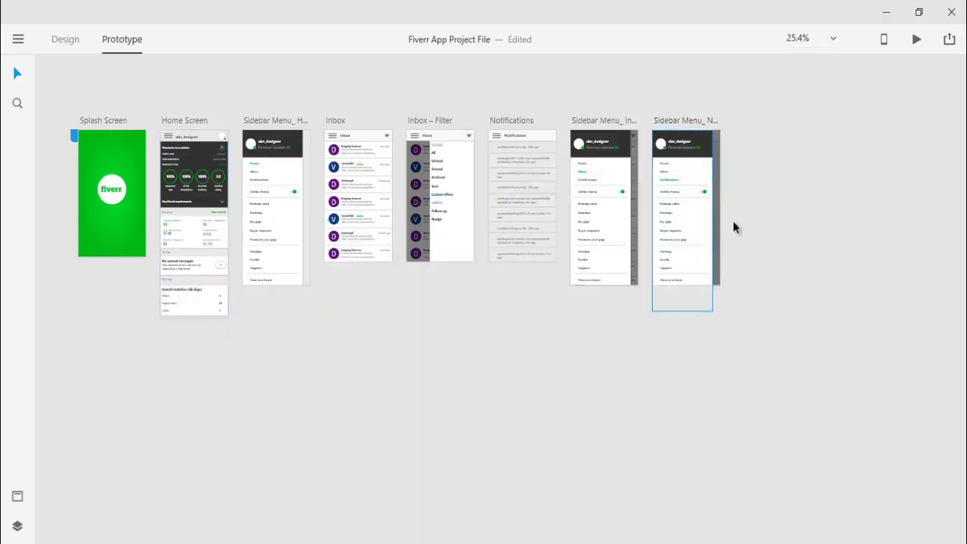
pyautogui.click(666, 169)
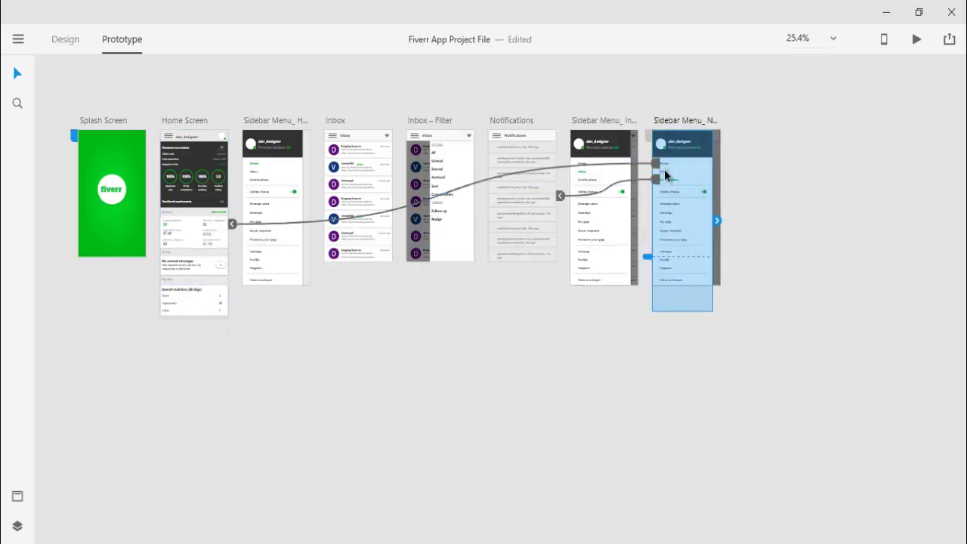
pyautogui.click(665, 175)
pyautogui.moveTo(671, 173); pyautogui.dragTo(359, 181)
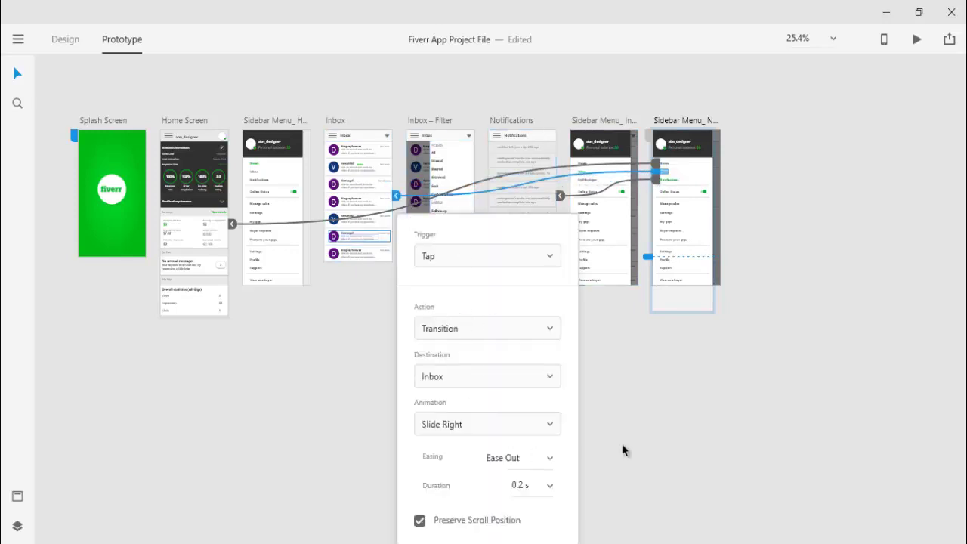
pyautogui.click(654, 404)
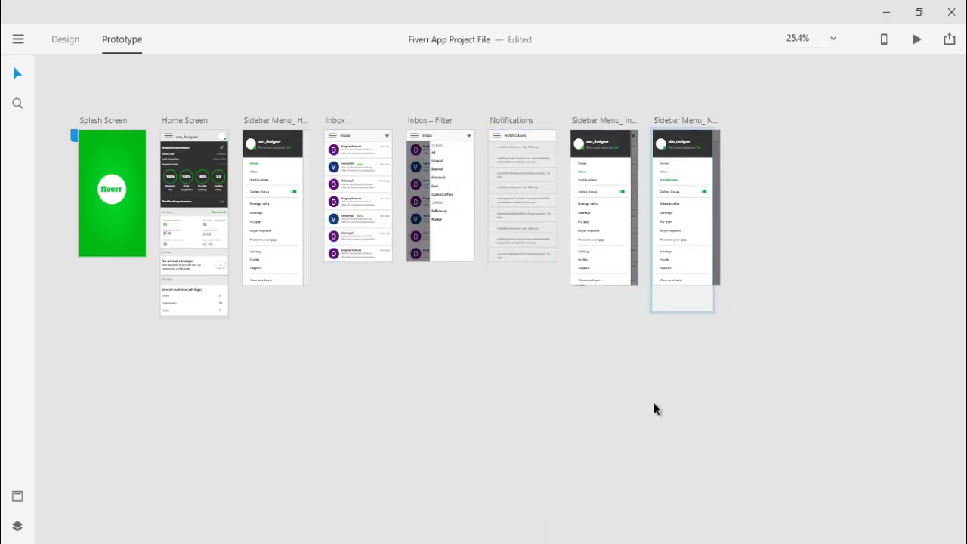
# Link Sidebar Menu_In's Notifications item to the Notifications artboard and review the sidebar links.
pyautogui.click(594, 184)
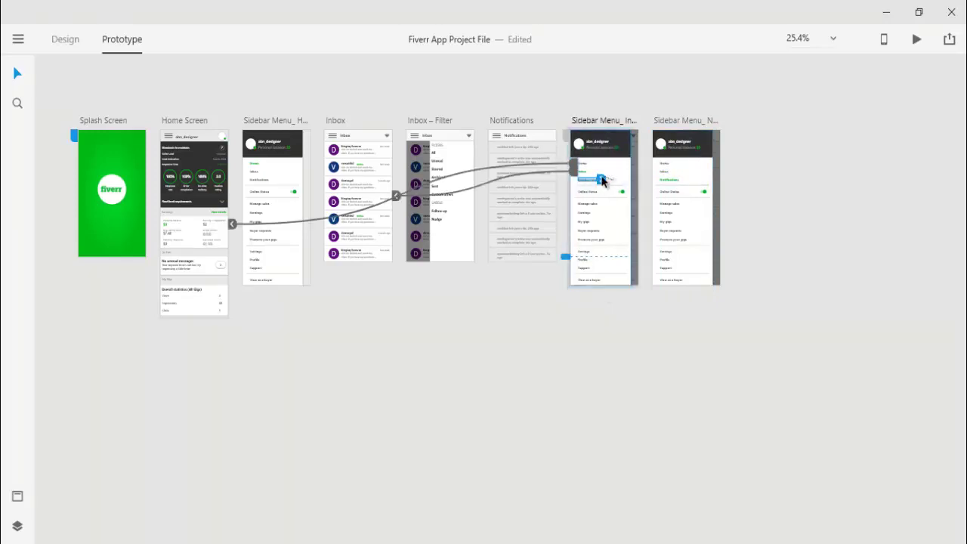
pyautogui.moveTo(601, 179); pyautogui.dragTo(513, 229)
pyautogui.click(494, 356)
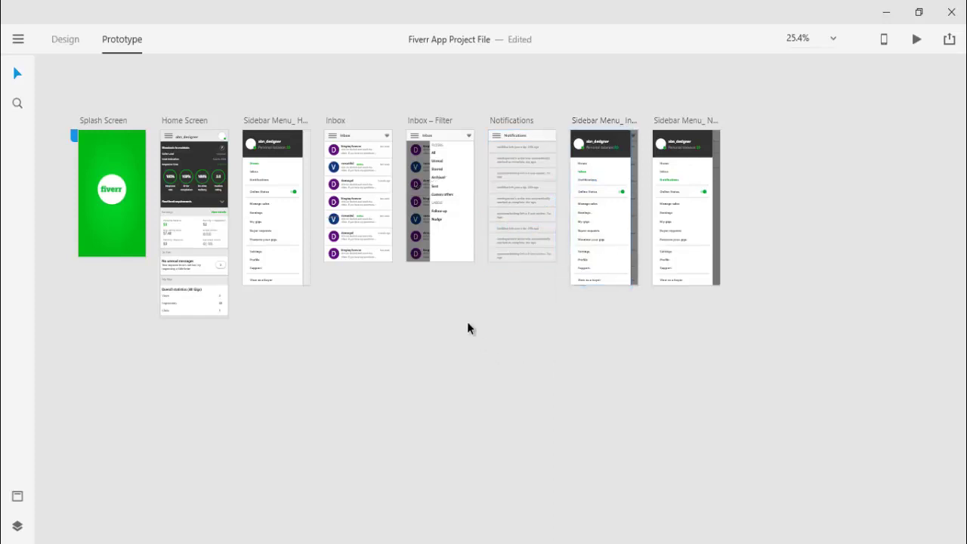
pyautogui.click(582, 167)
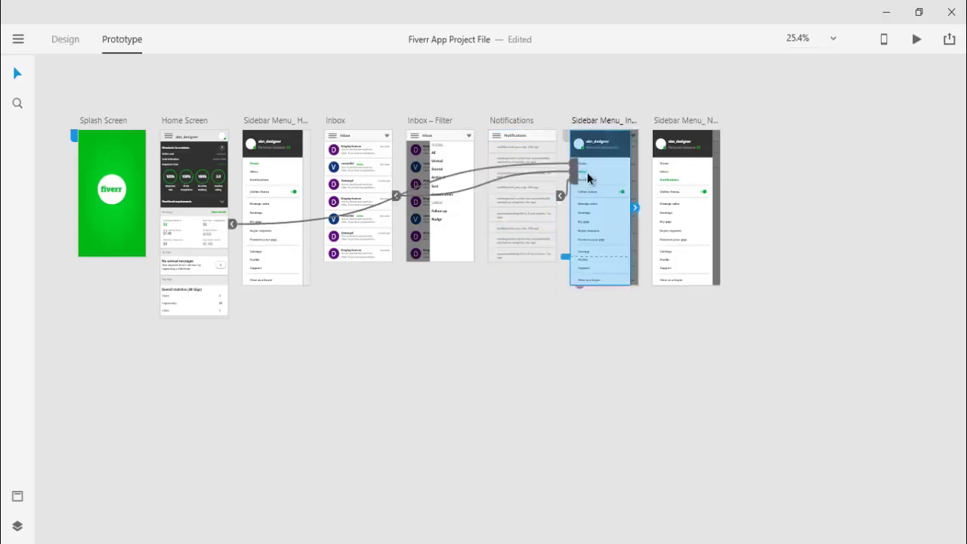
pyautogui.click(664, 171)
pyautogui.moveTo(670, 184); pyautogui.dragTo(433, 189)
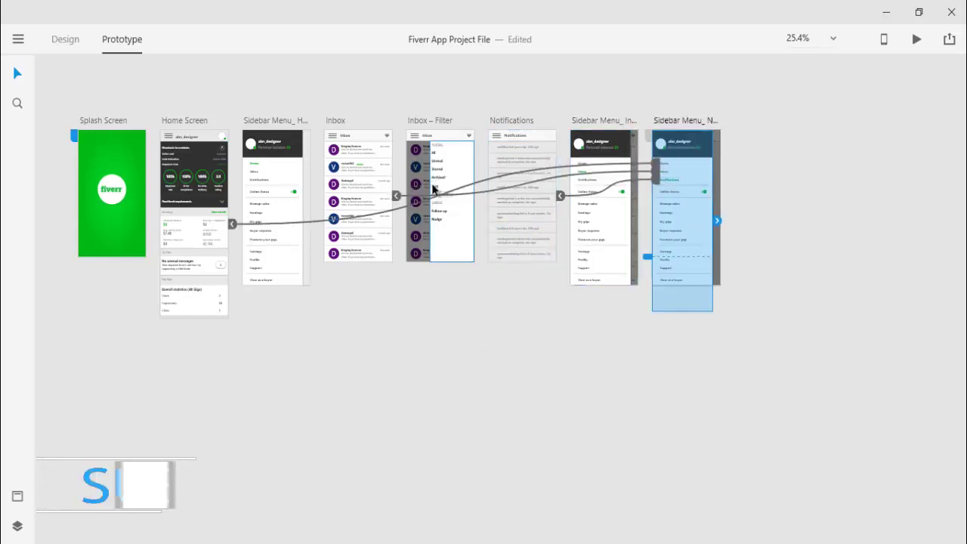
# Link Sidebar Menu_H's Home item to the Home Screen with a 0.2 s Slide Right.
pyautogui.click(257, 168)
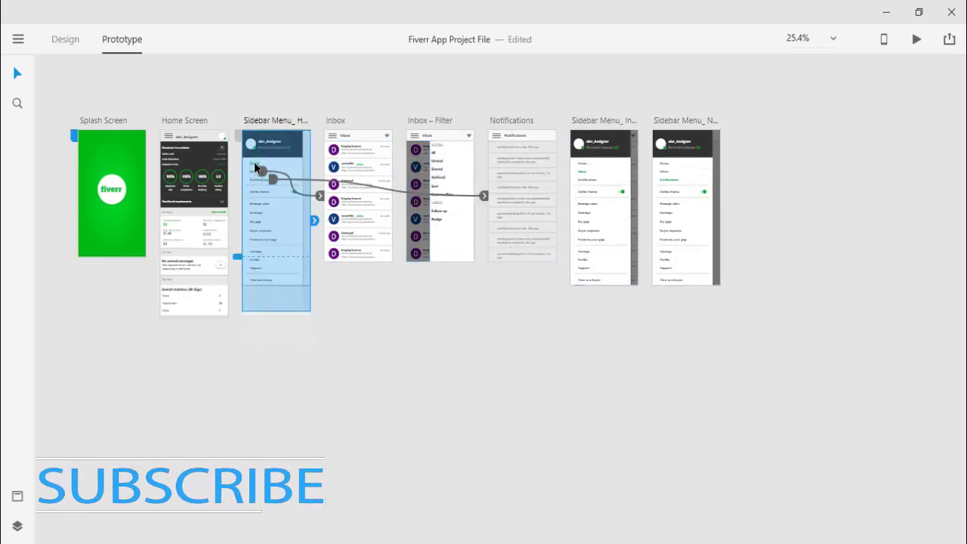
pyautogui.click(251, 163)
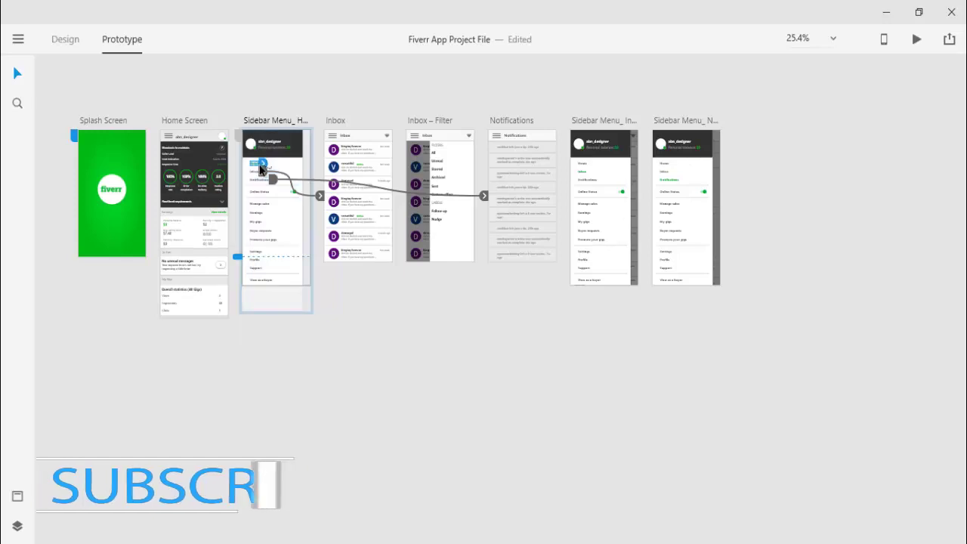
pyautogui.moveTo(262, 162); pyautogui.dragTo(187, 236)
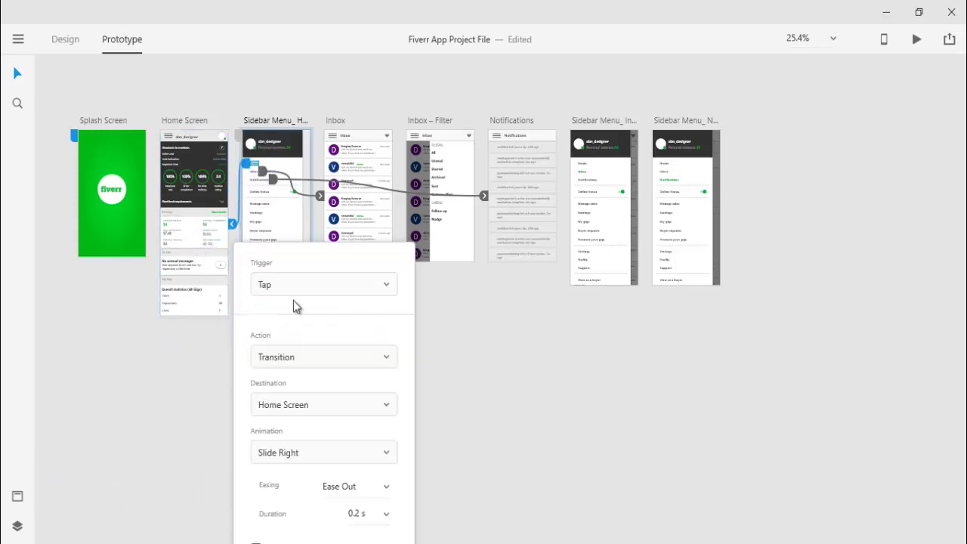
pyautogui.click(502, 419)
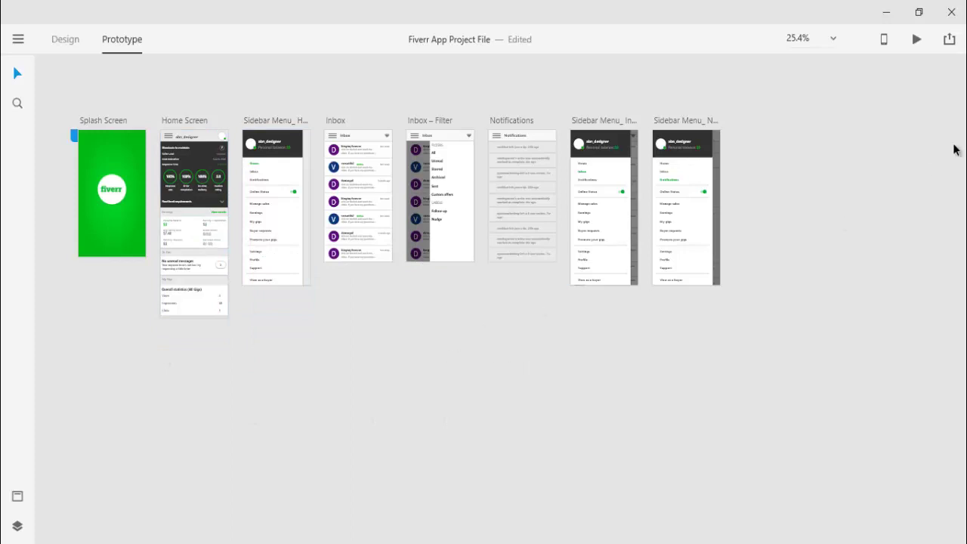
# Start the desktop preview and test the sidebar links to Home and Inbox.
pyautogui.click(917, 42)
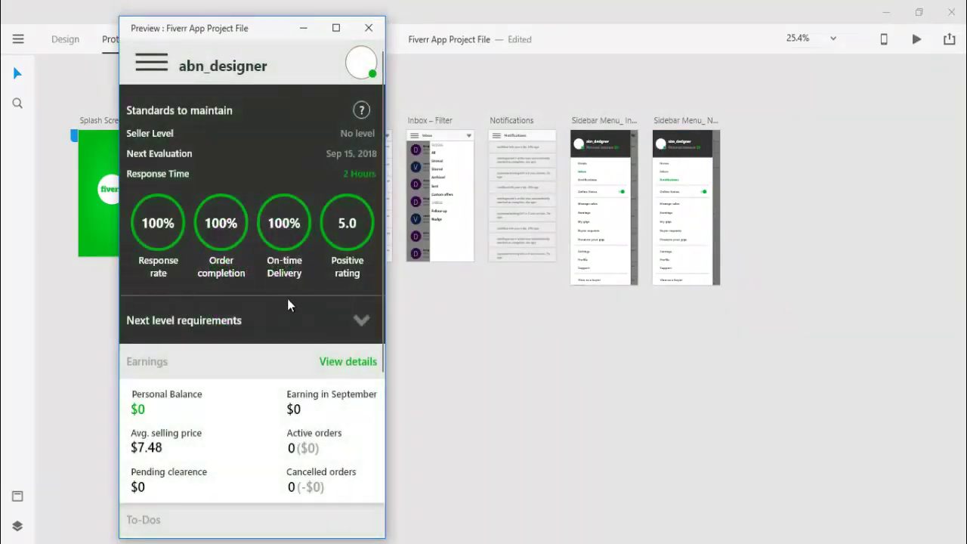
pyautogui.scroll(-1, 286, 293)
pyautogui.scroll(-3, 284, 287)
pyautogui.scroll(2, 259, 334)
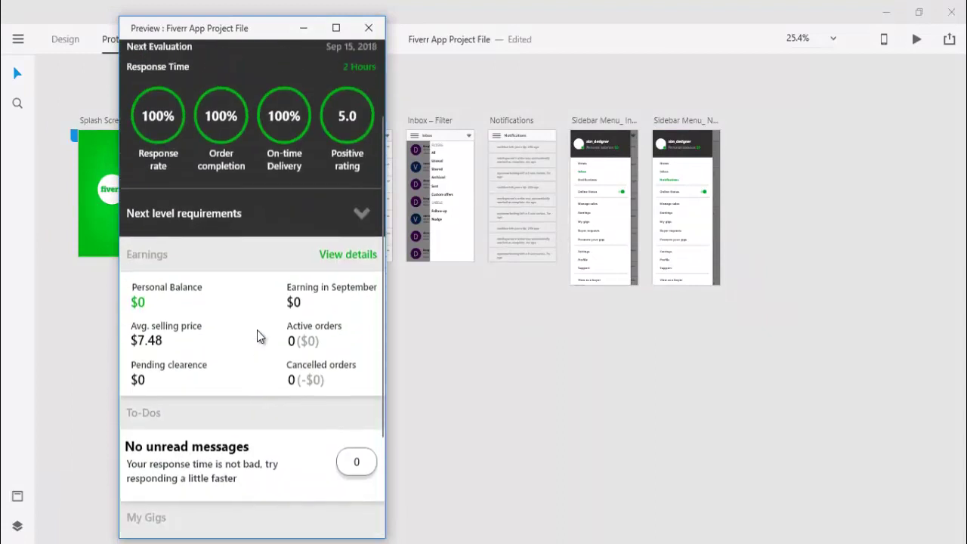
pyautogui.scroll(2, 264, 332)
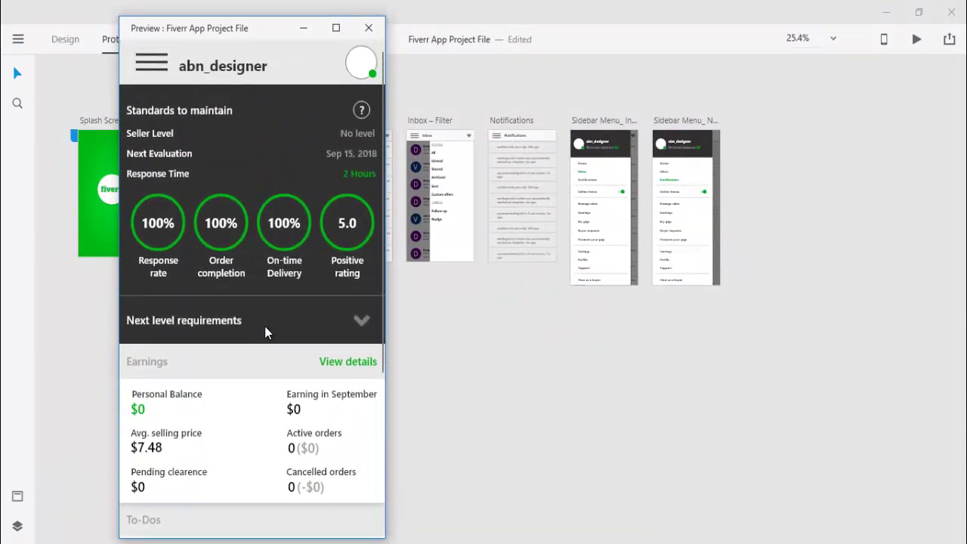
pyautogui.click(151, 65)
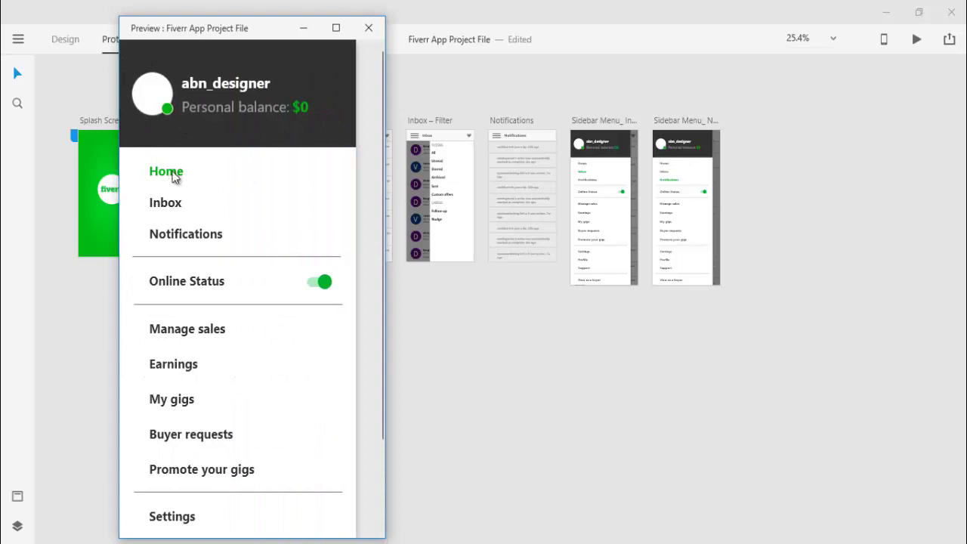
pyautogui.click(172, 172)
pyautogui.click(150, 66)
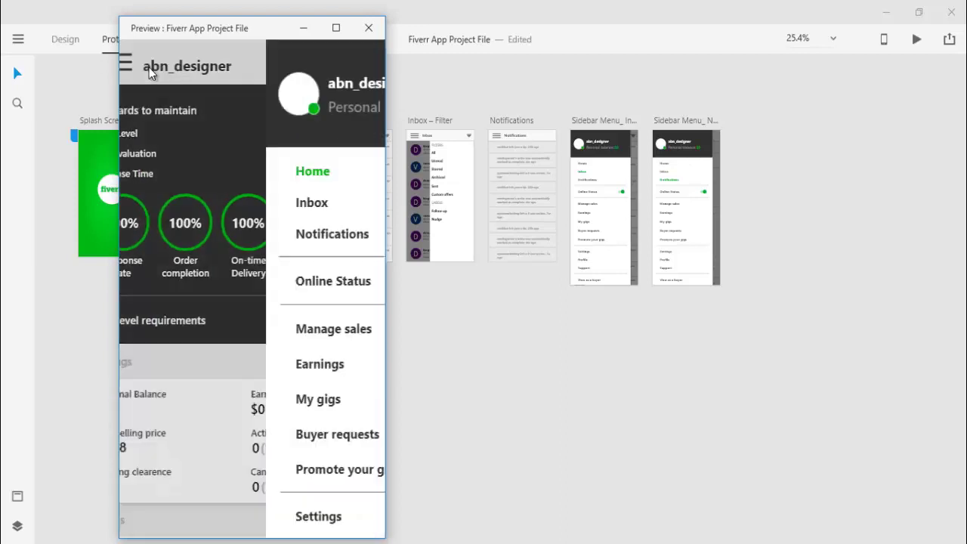
pyautogui.click(172, 205)
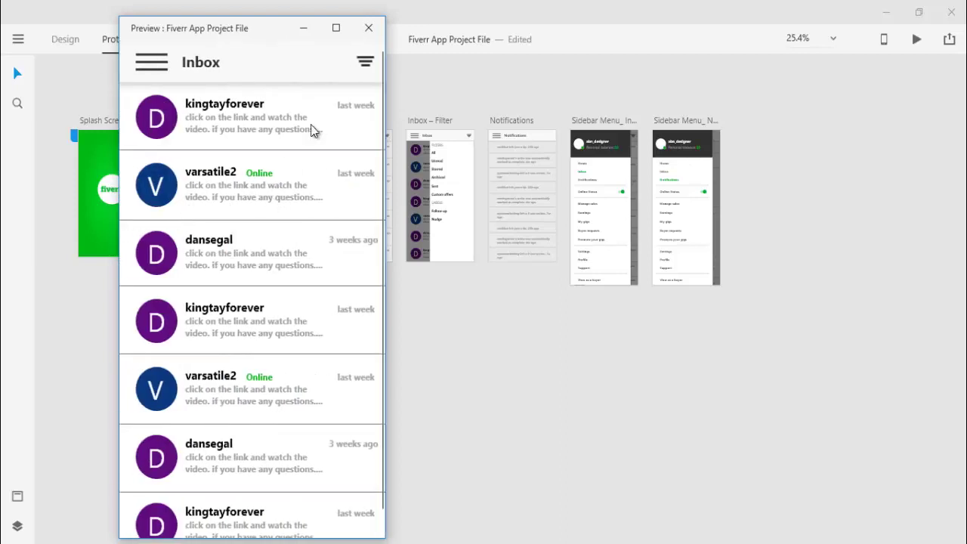
# Toggle the inbox filter, then navigate via the sidebar to Notifications, Inbox and Home.
pyautogui.click(365, 63)
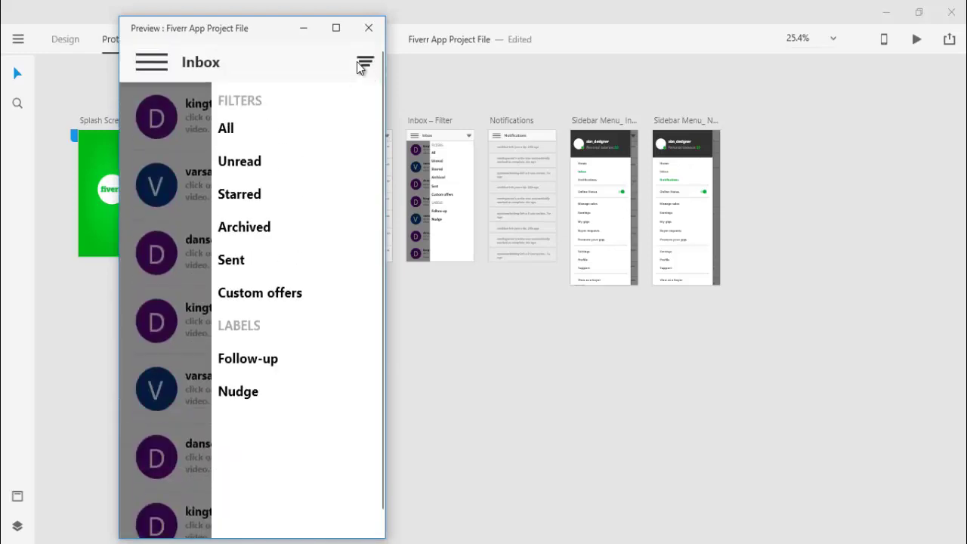
pyautogui.click(364, 63)
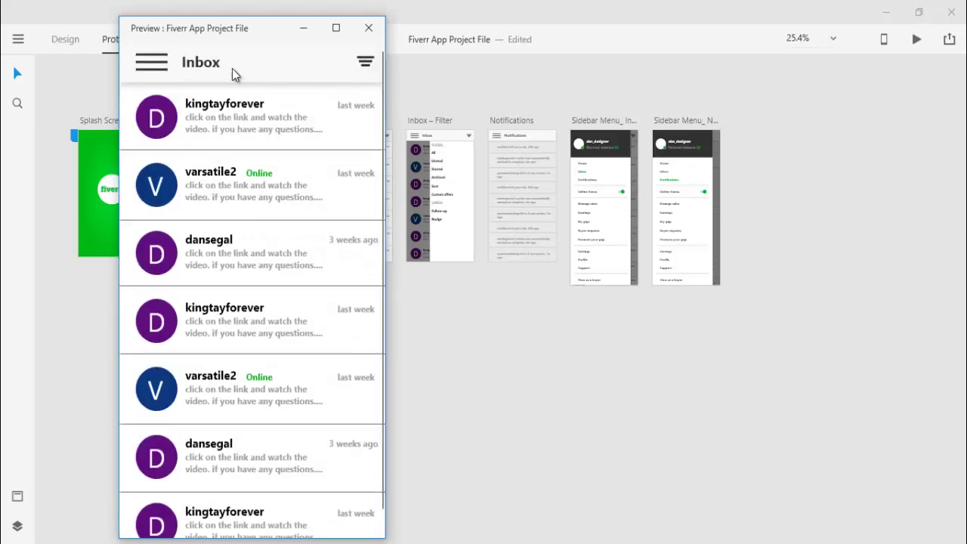
pyautogui.click(148, 65)
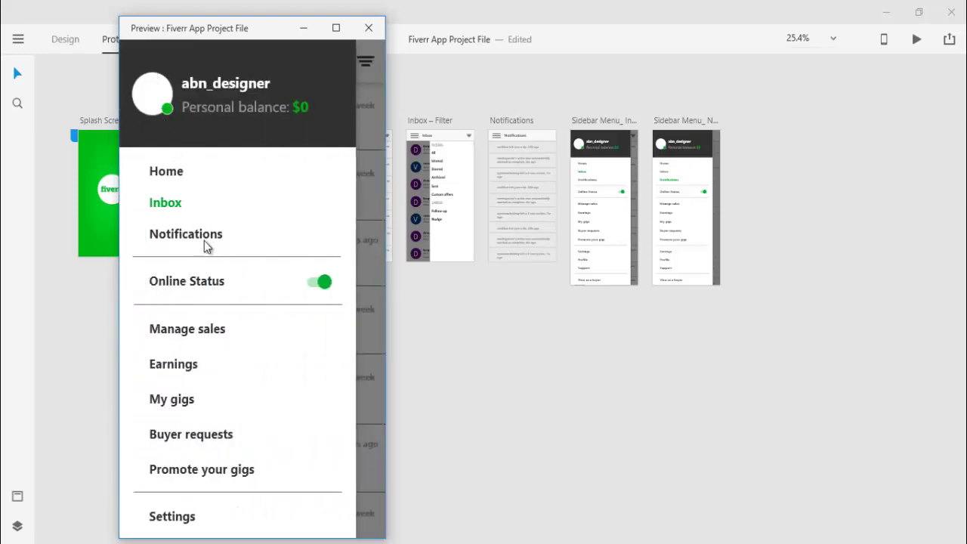
pyautogui.click(204, 241)
pyautogui.click(155, 64)
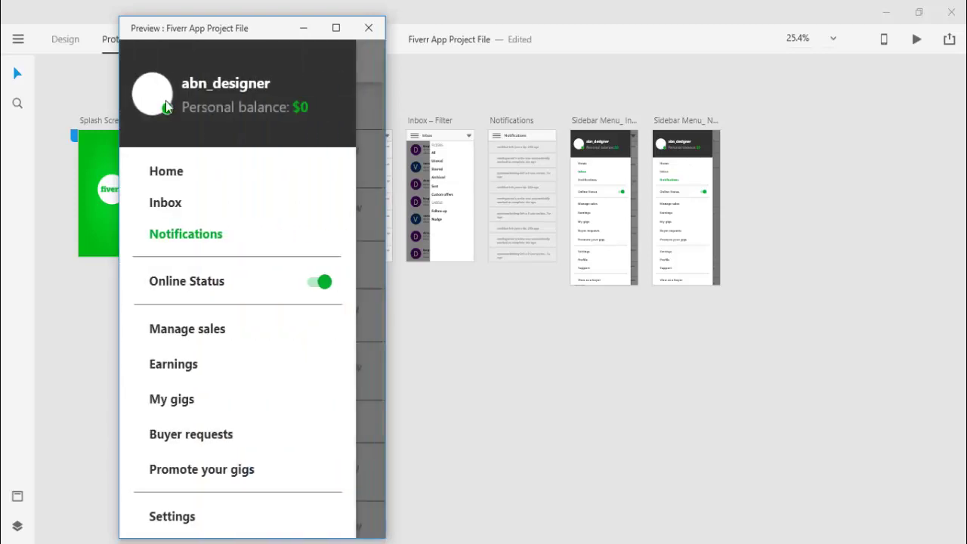
pyautogui.click(173, 208)
pyautogui.click(143, 66)
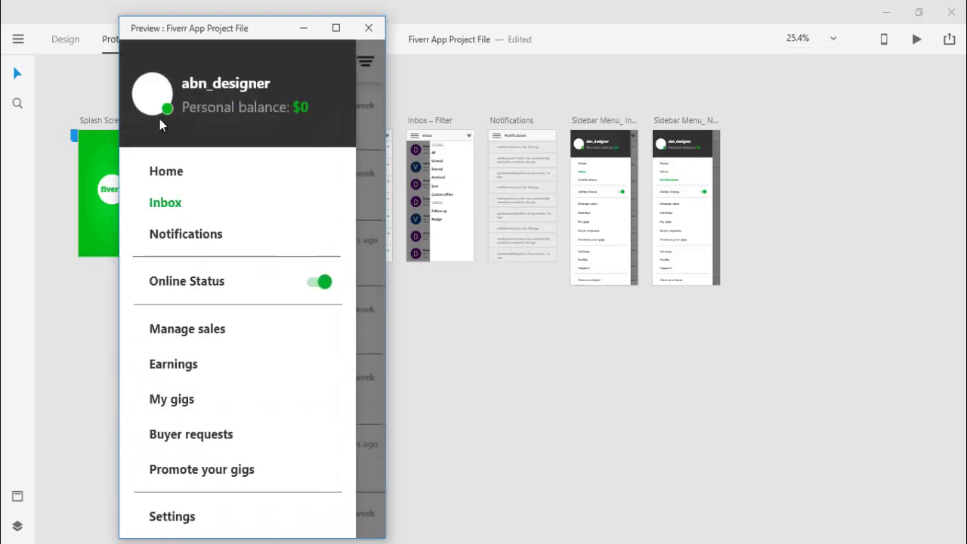
pyautogui.click(174, 172)
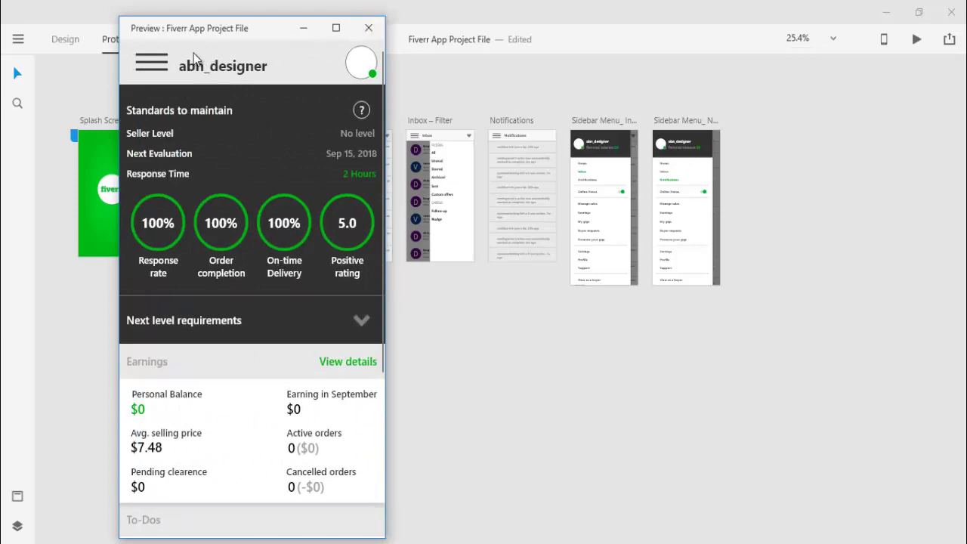
# Step through Inbox and Notifications once more, then close the preview.
pyautogui.click(155, 63)
pyautogui.click(175, 202)
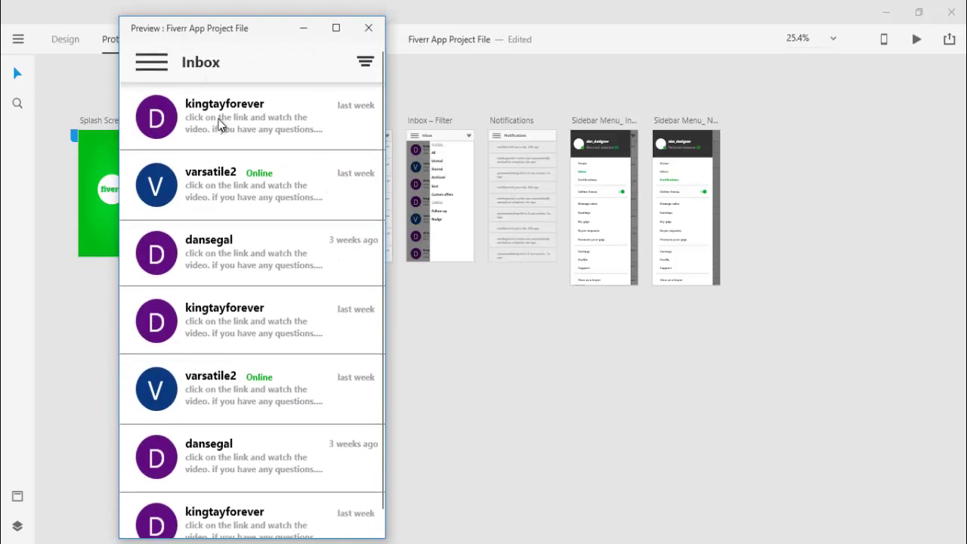
pyautogui.click(151, 63)
pyautogui.click(208, 233)
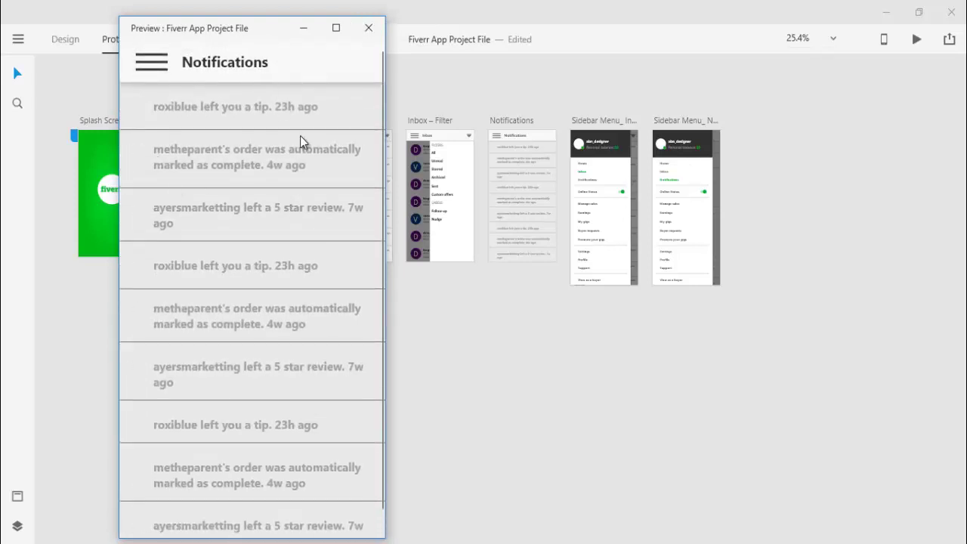
pyautogui.click(368, 29)
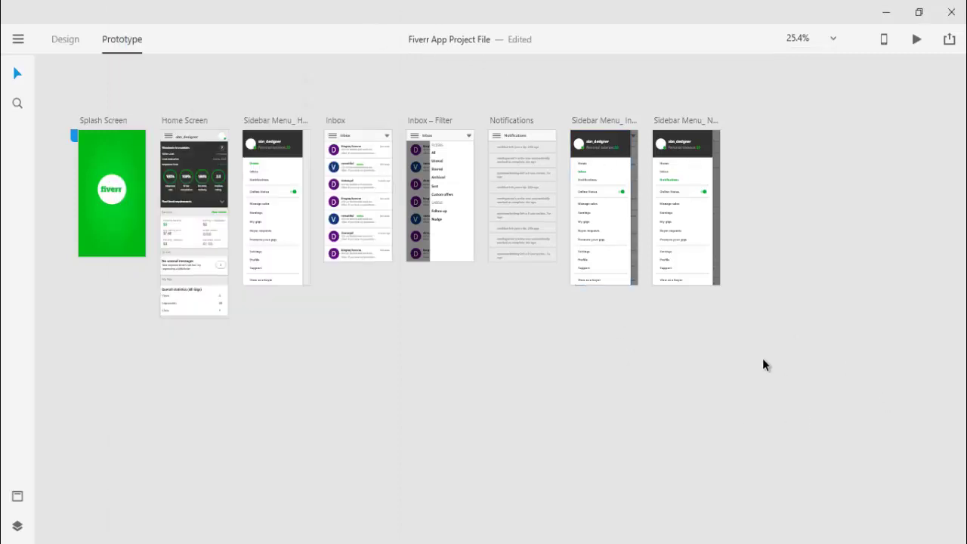